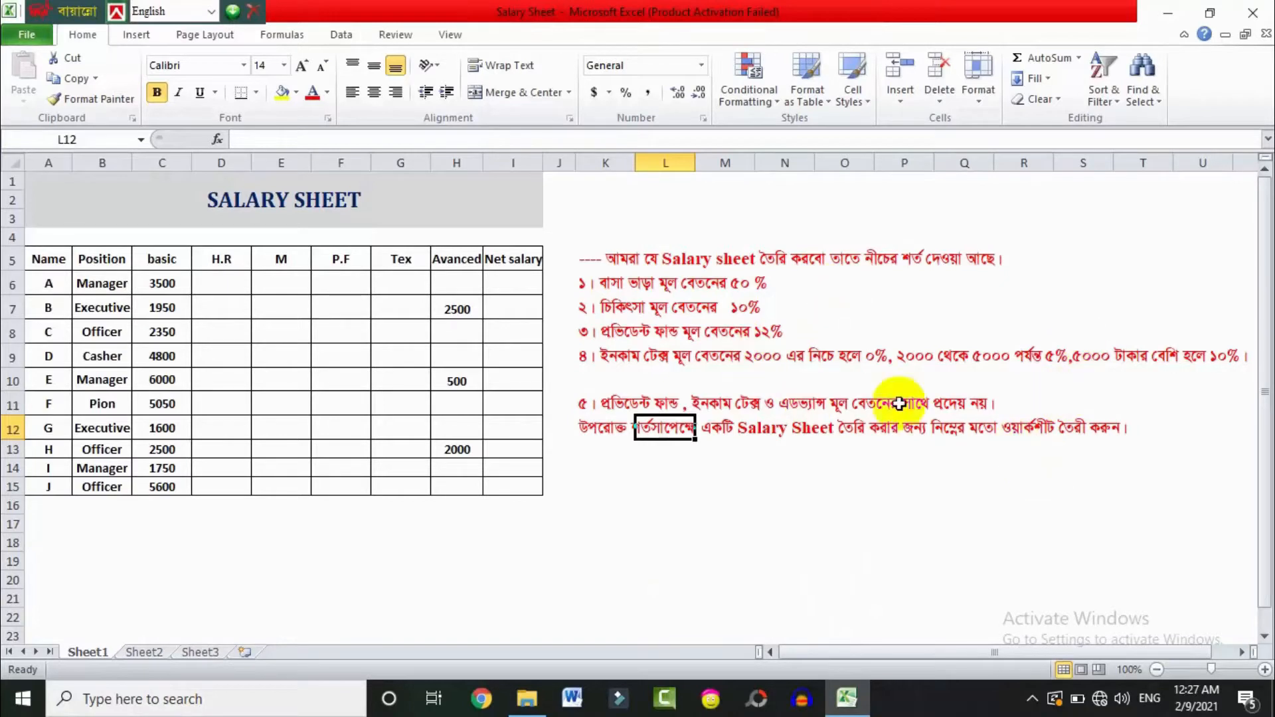
click(98, 285)
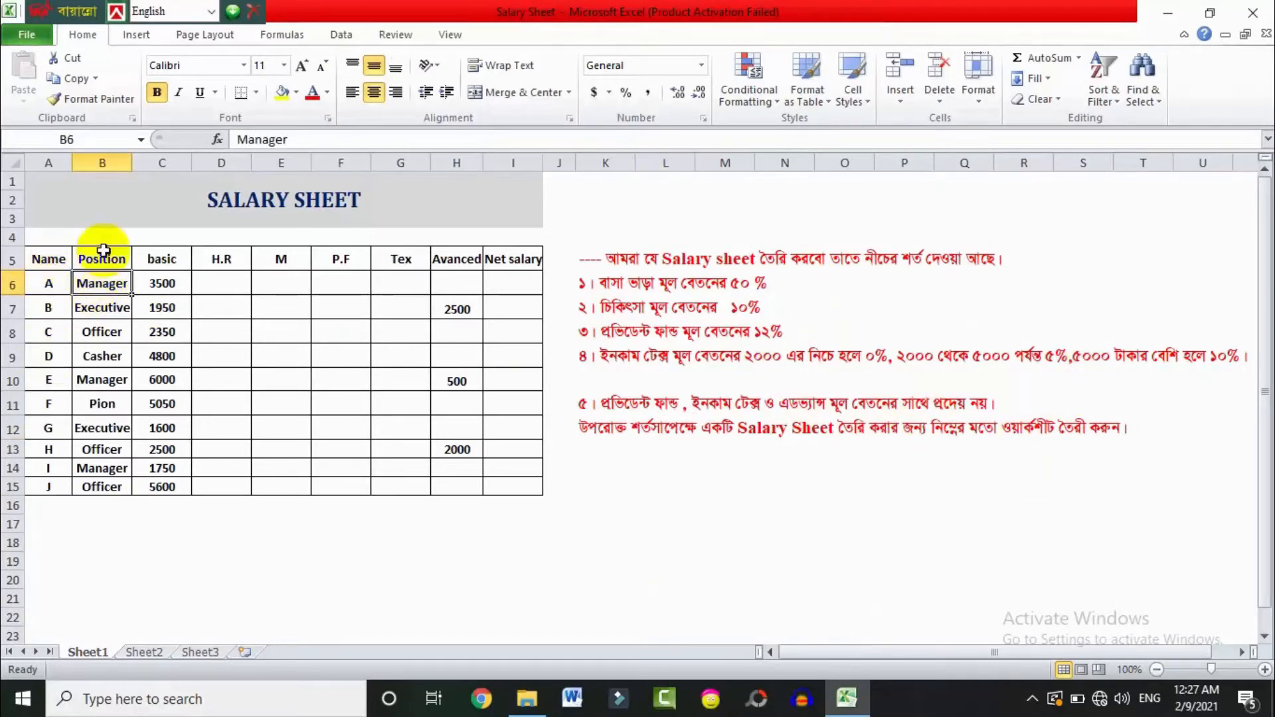
click(102, 260)
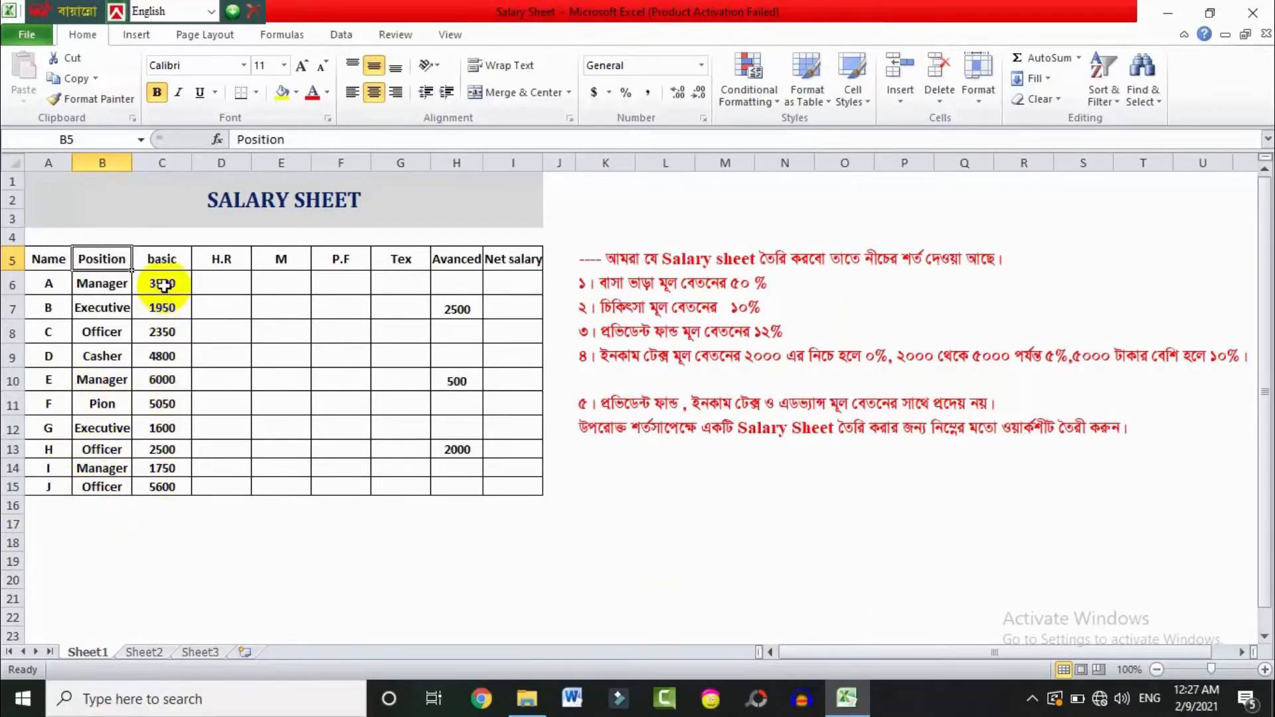
click(163, 285)
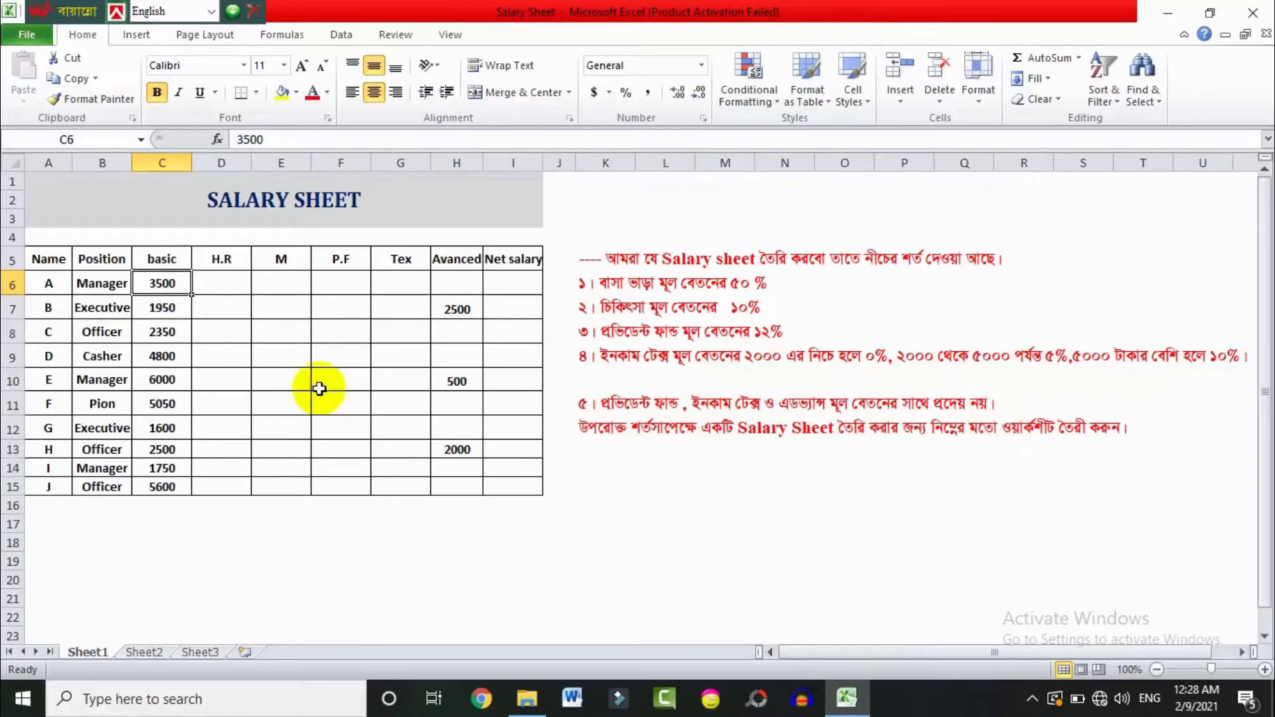
Calculate H.R as 50% of basic with =C6*50% in D6 and fill the formula down to D15.
click(226, 284)
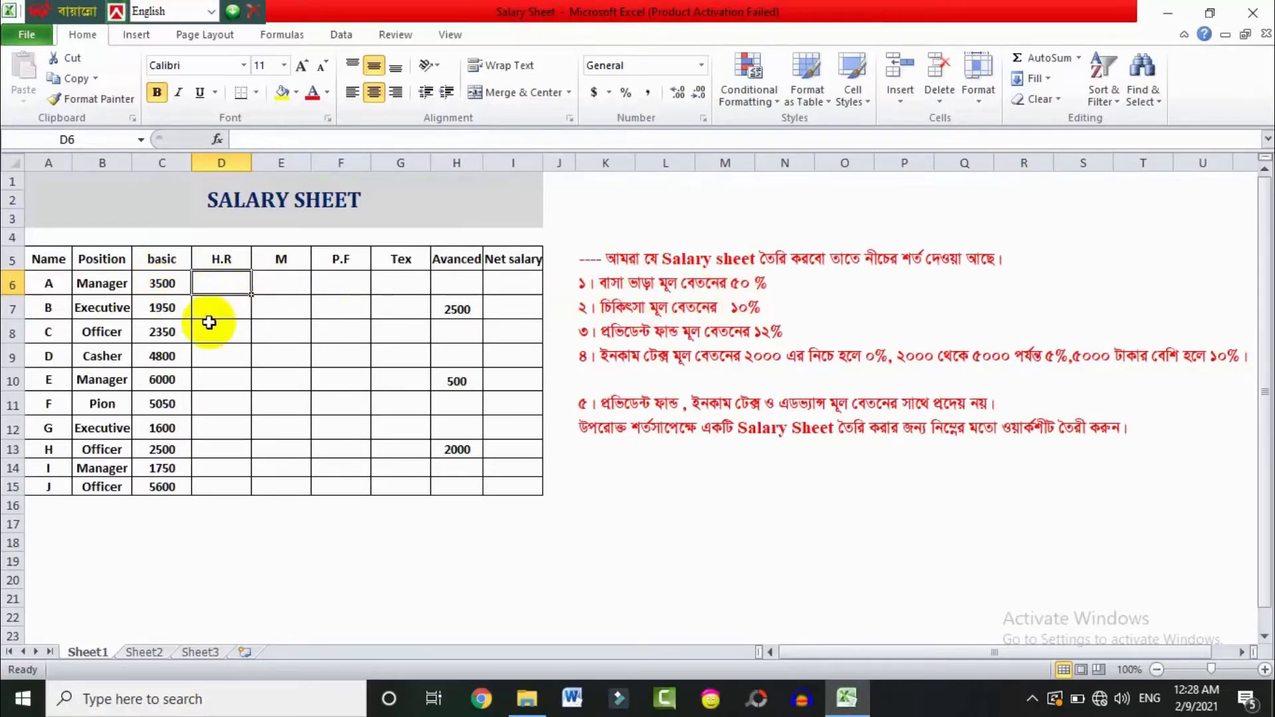
text(=)
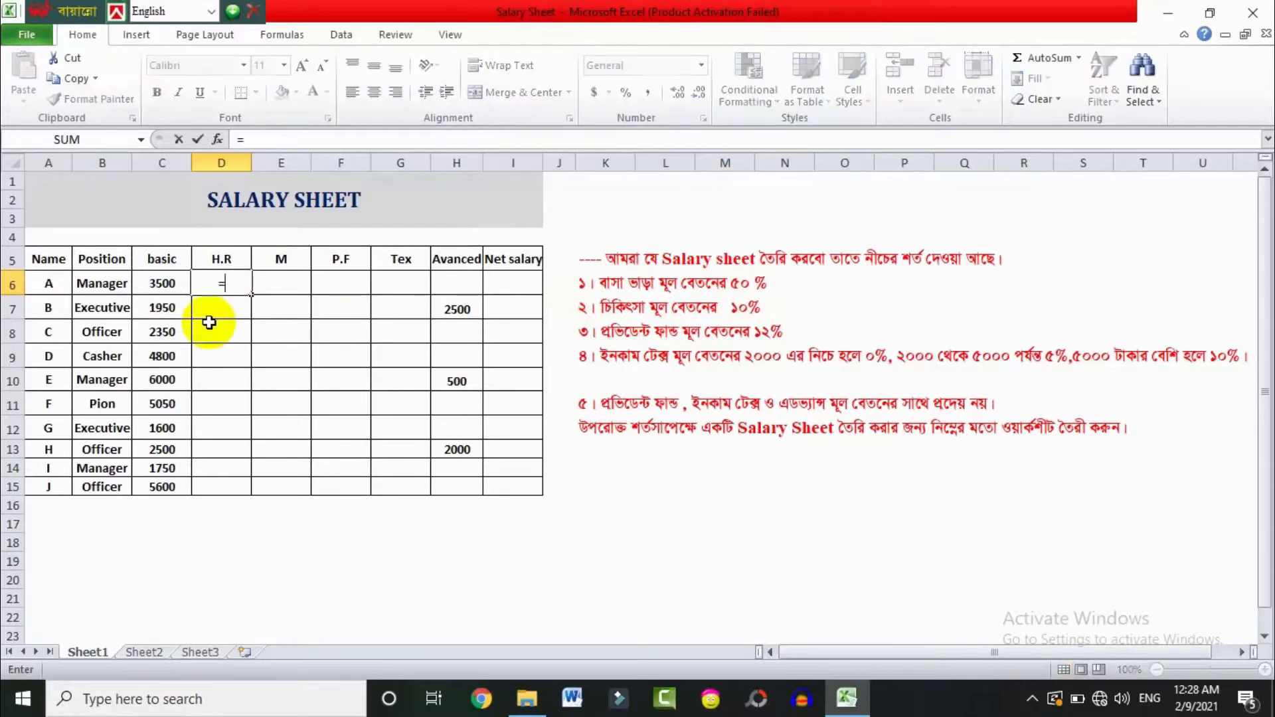
click(157, 280)
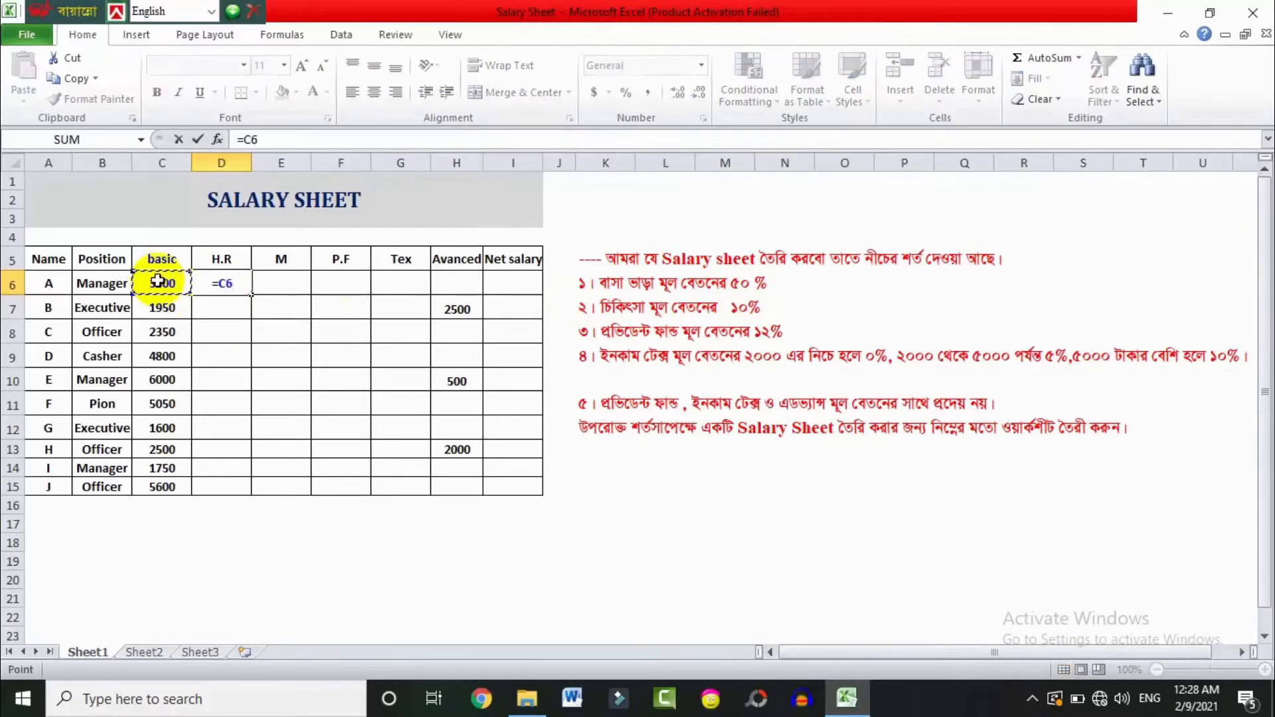
text(*50%)
key(Return)
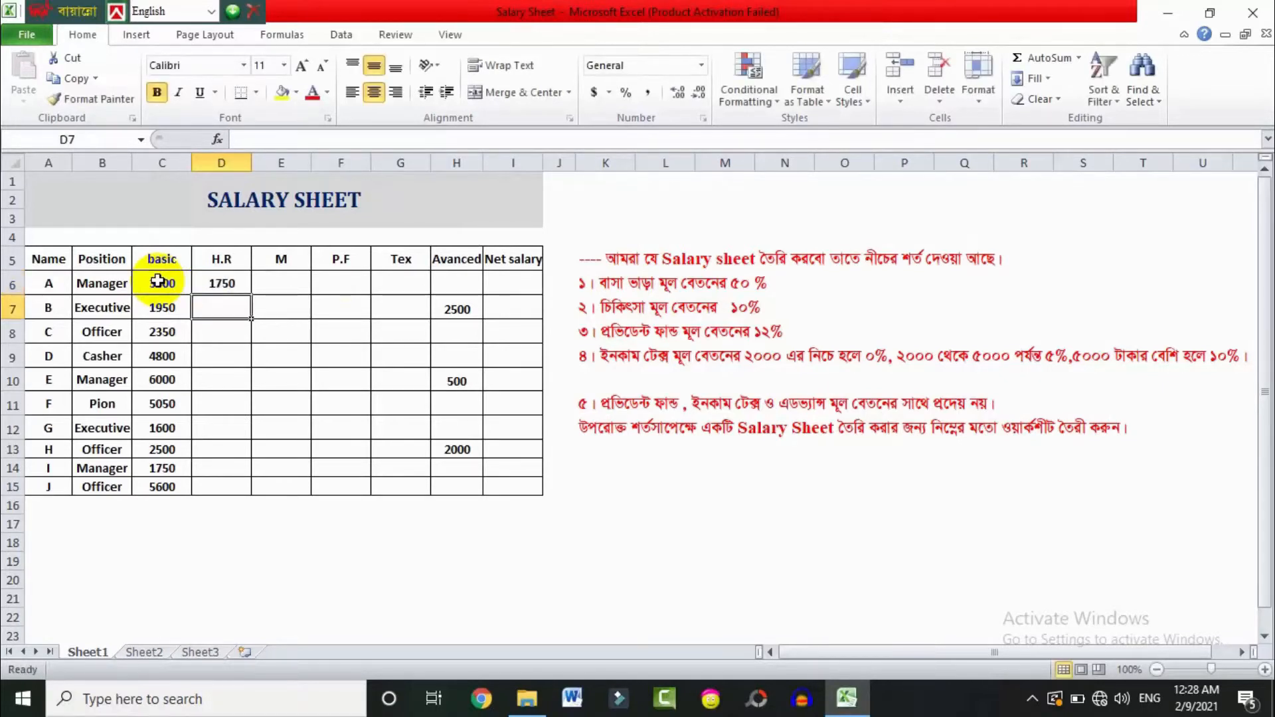
click(222, 282)
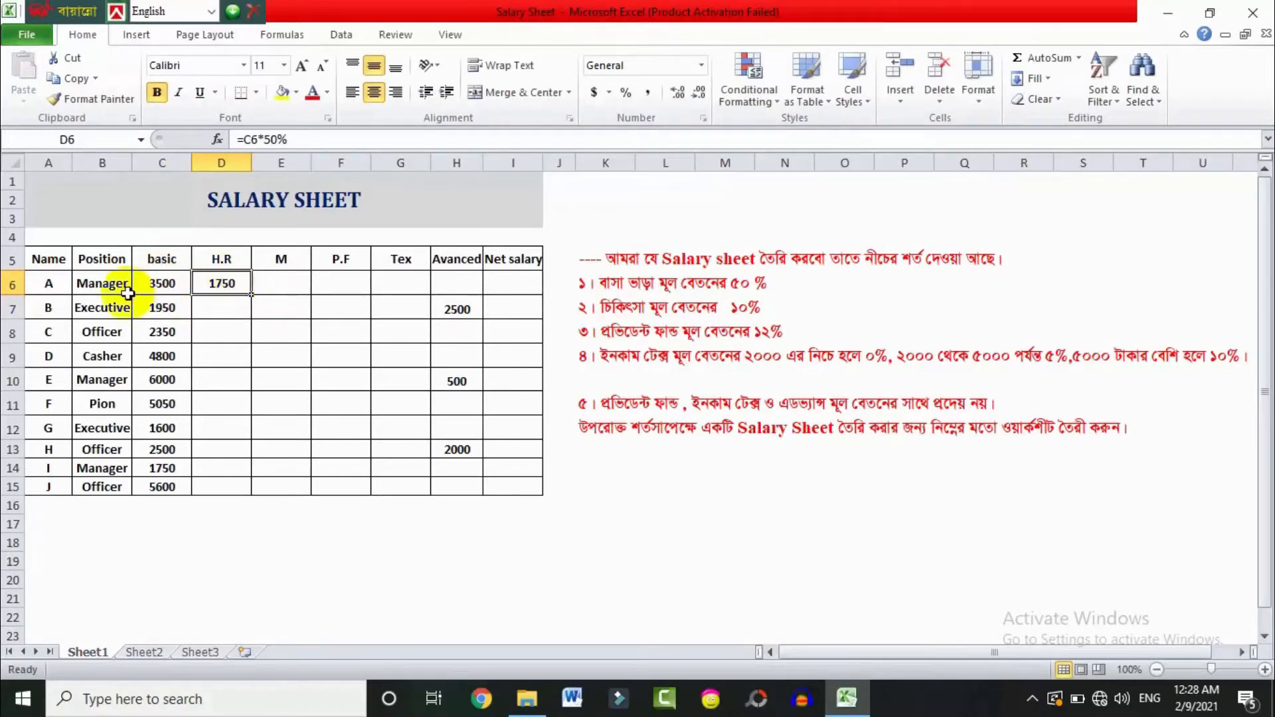
drag(251, 295, 224, 499)
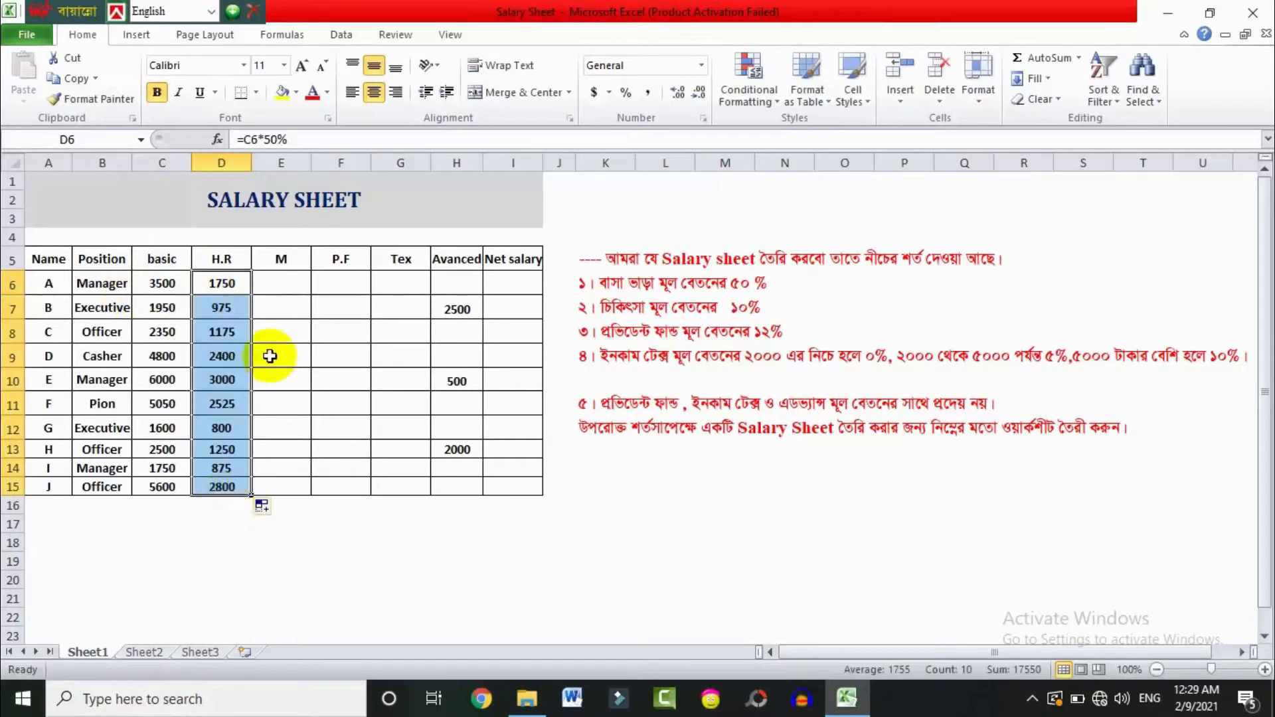
Calculate M as 10% of basic with =C6*10% in E6 and fill the formula down to E15.
click(292, 286)
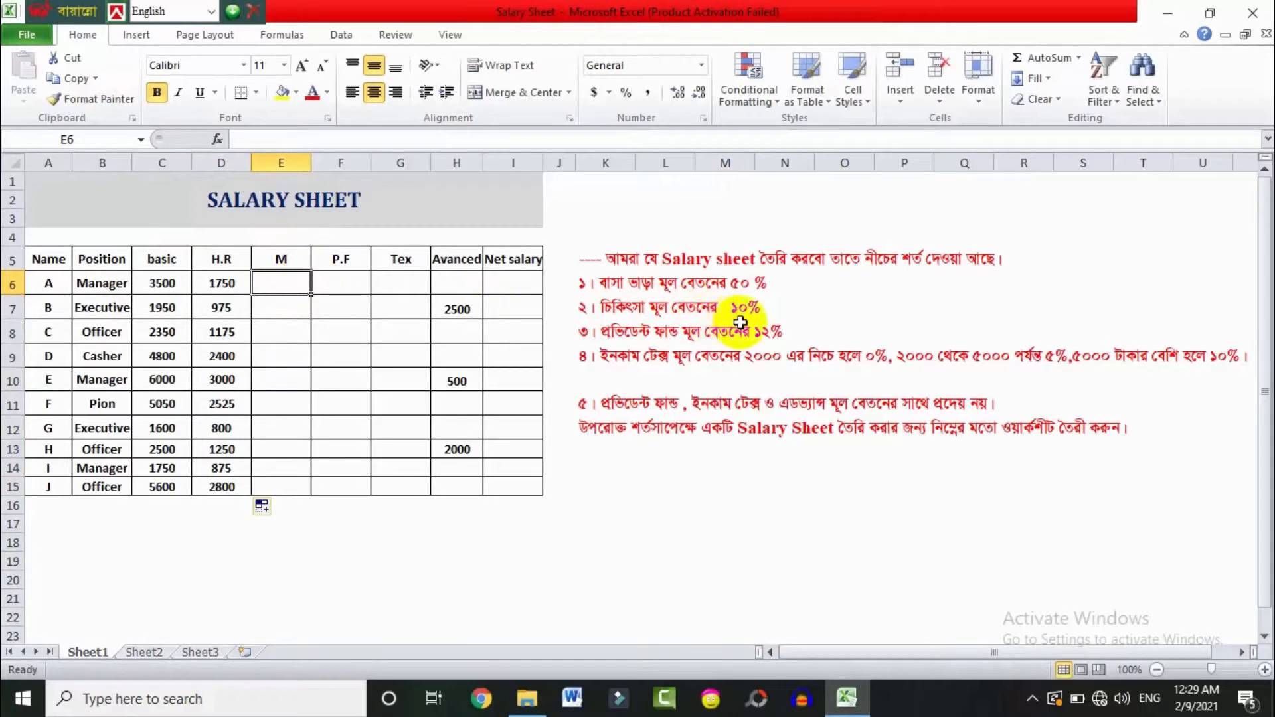
text(=)
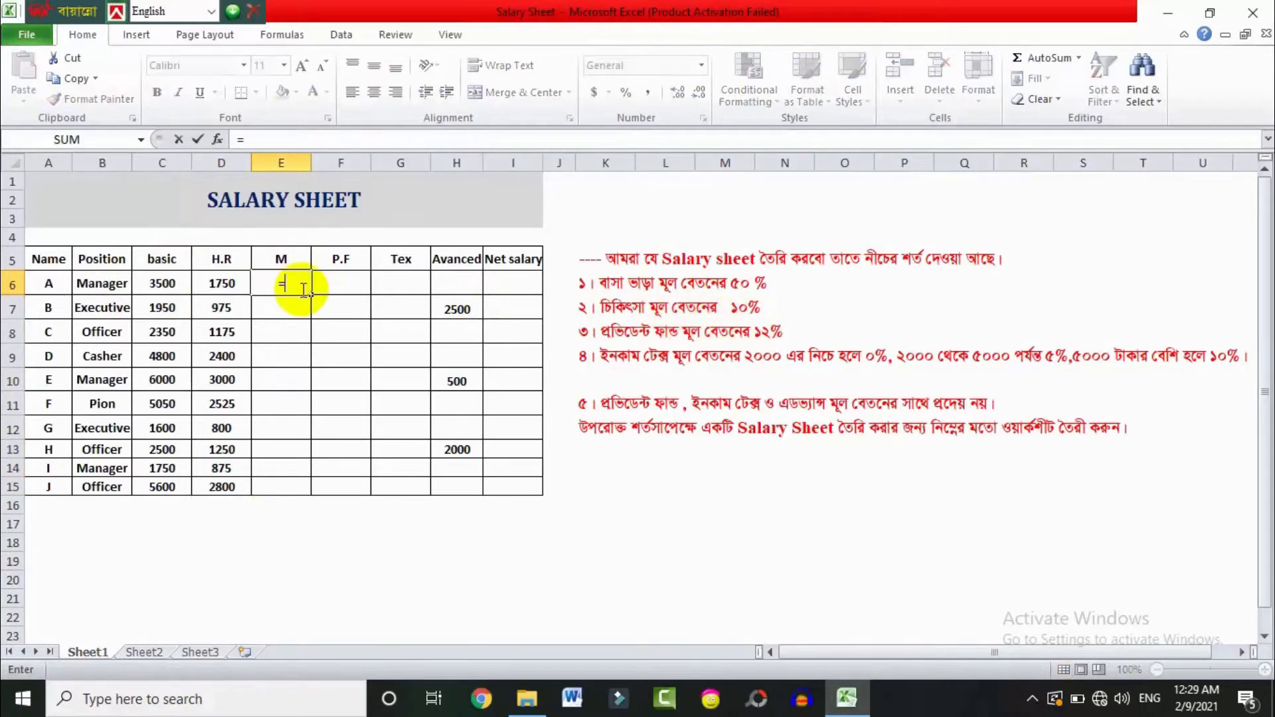
click(166, 283)
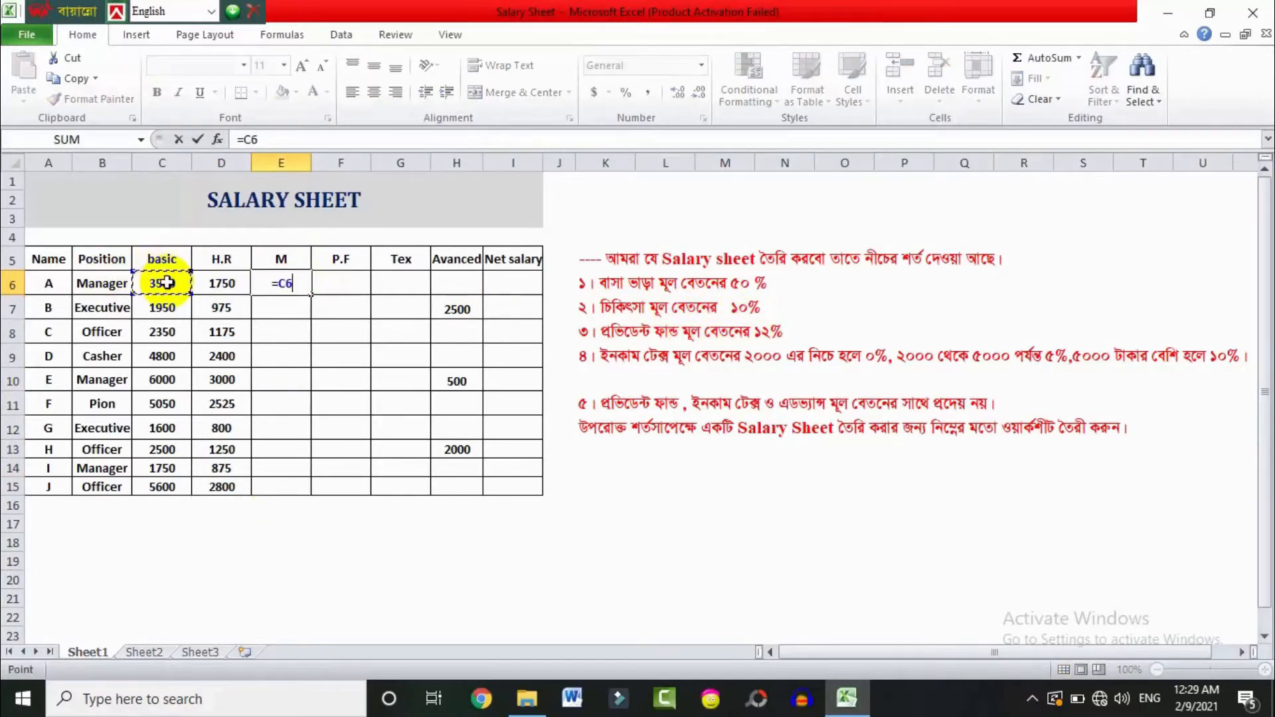
text(*10%)
key(Return)
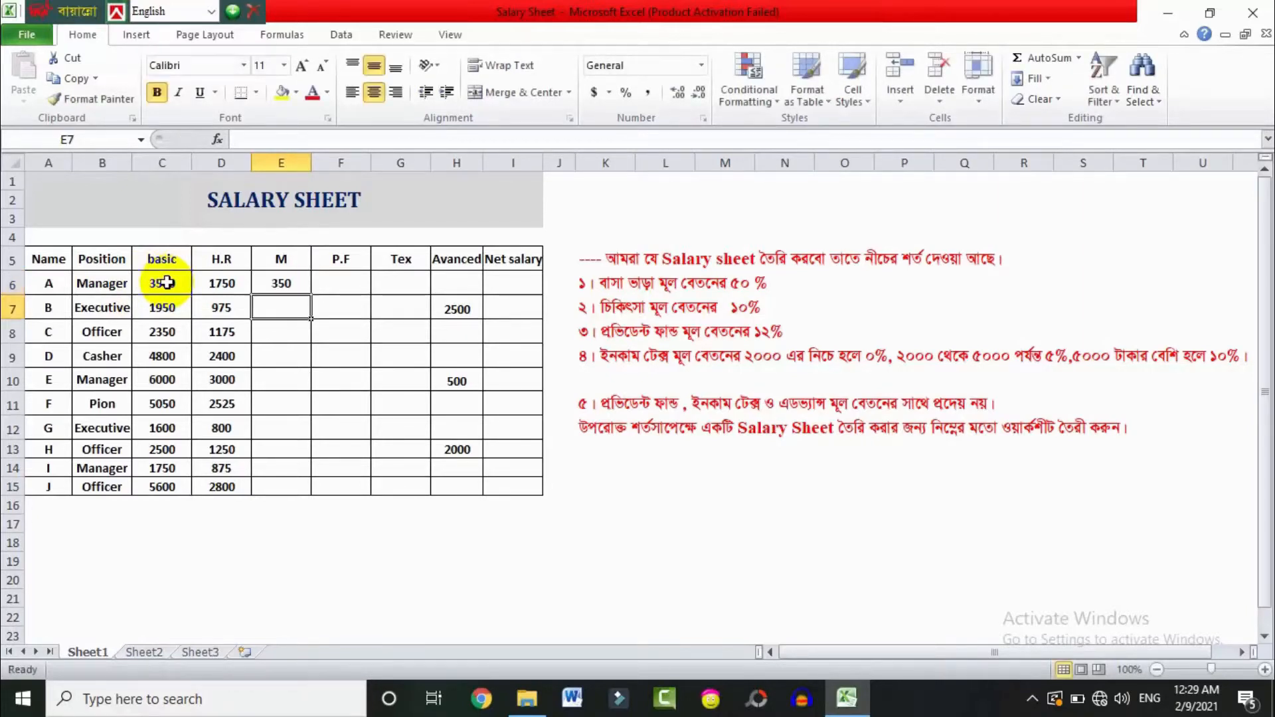
click(284, 284)
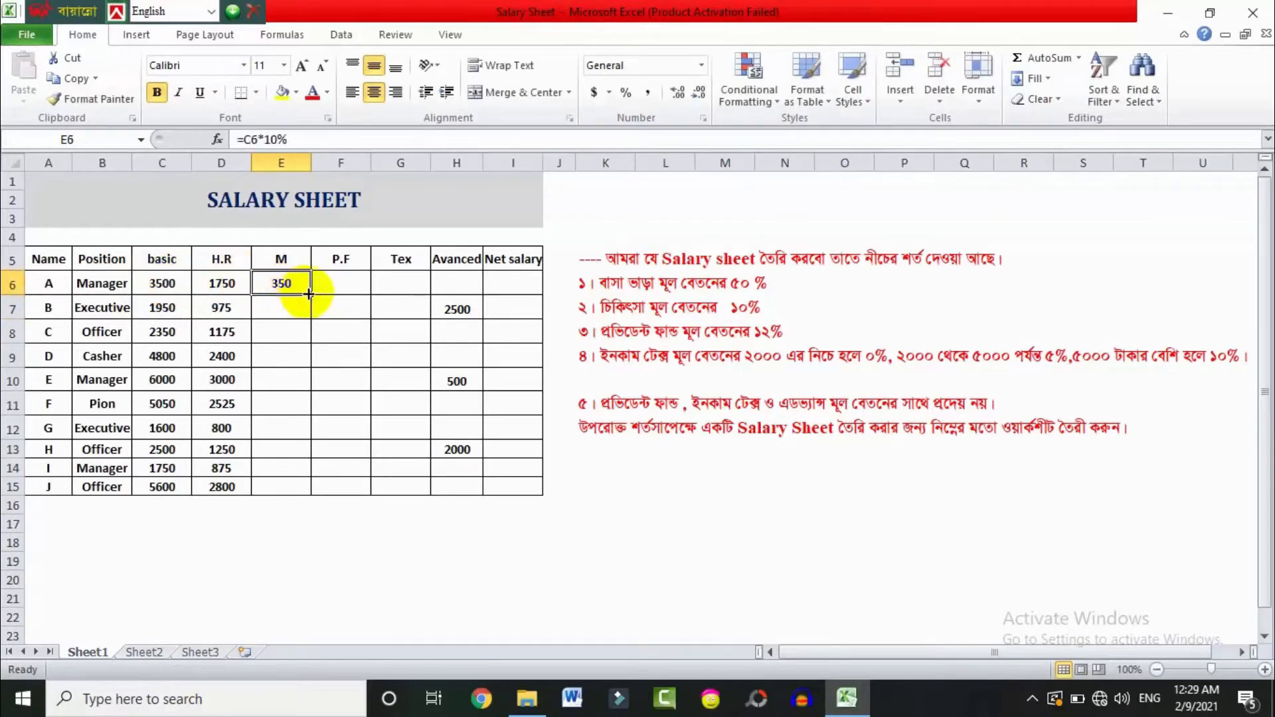
drag(311, 297, 281, 489)
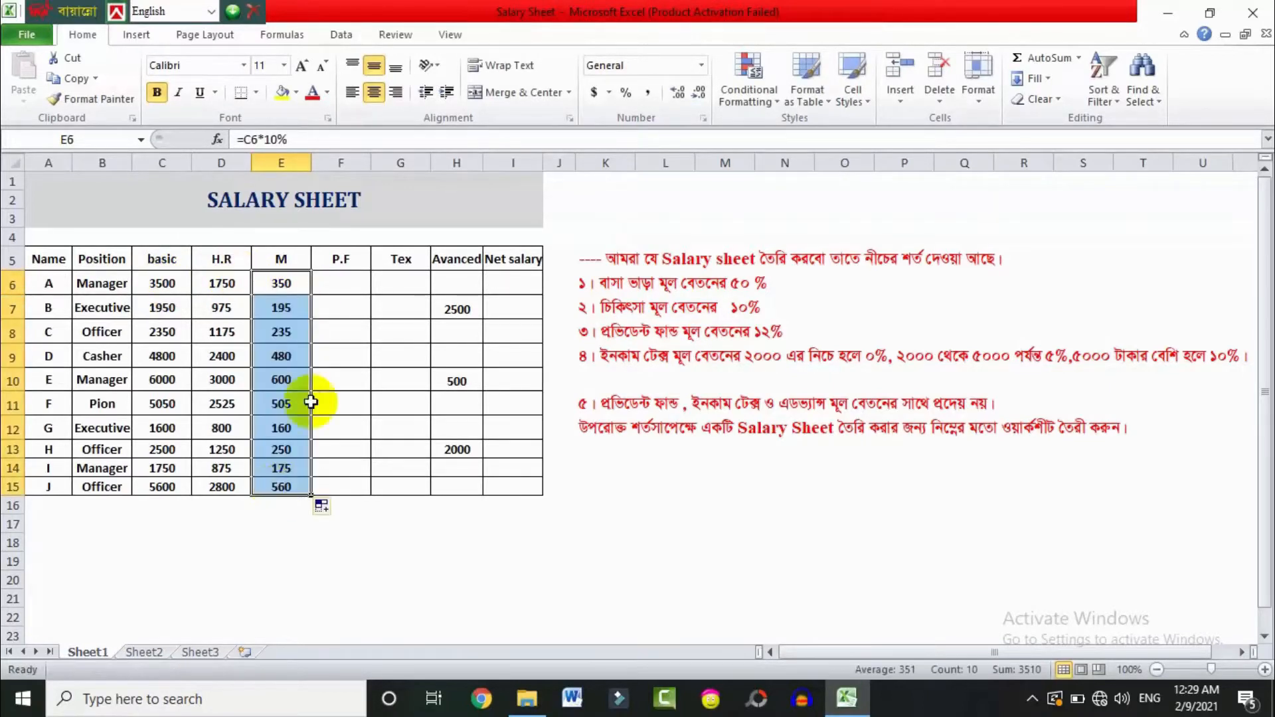
Calculate P.F as 12% of basic with =C6*12% in F6 and fill the formula down to F15.
click(324, 287)
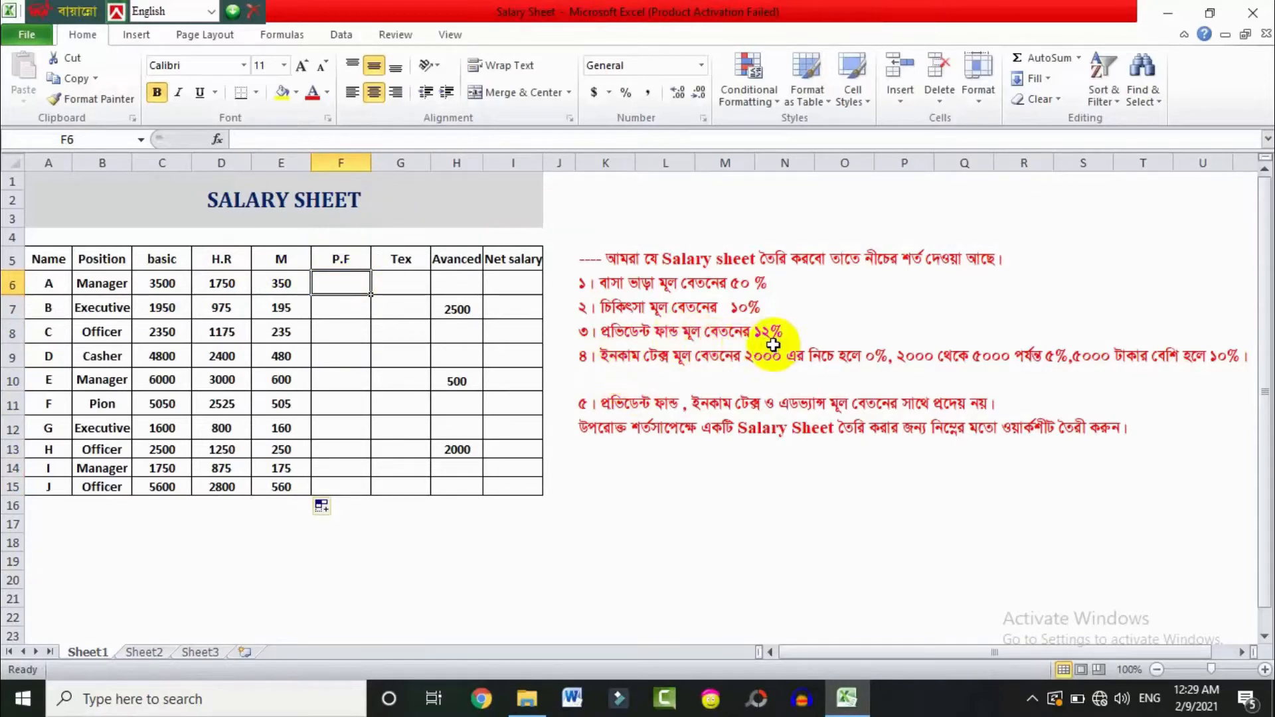
text(=)
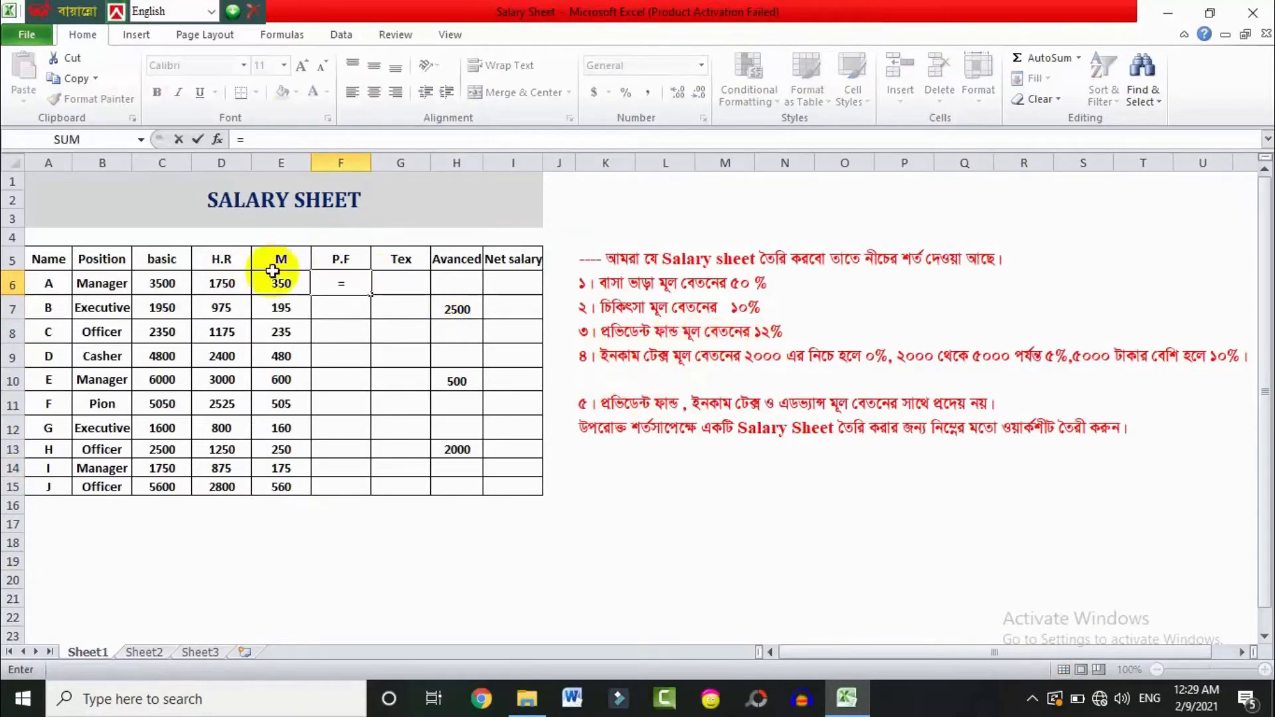
click(174, 283)
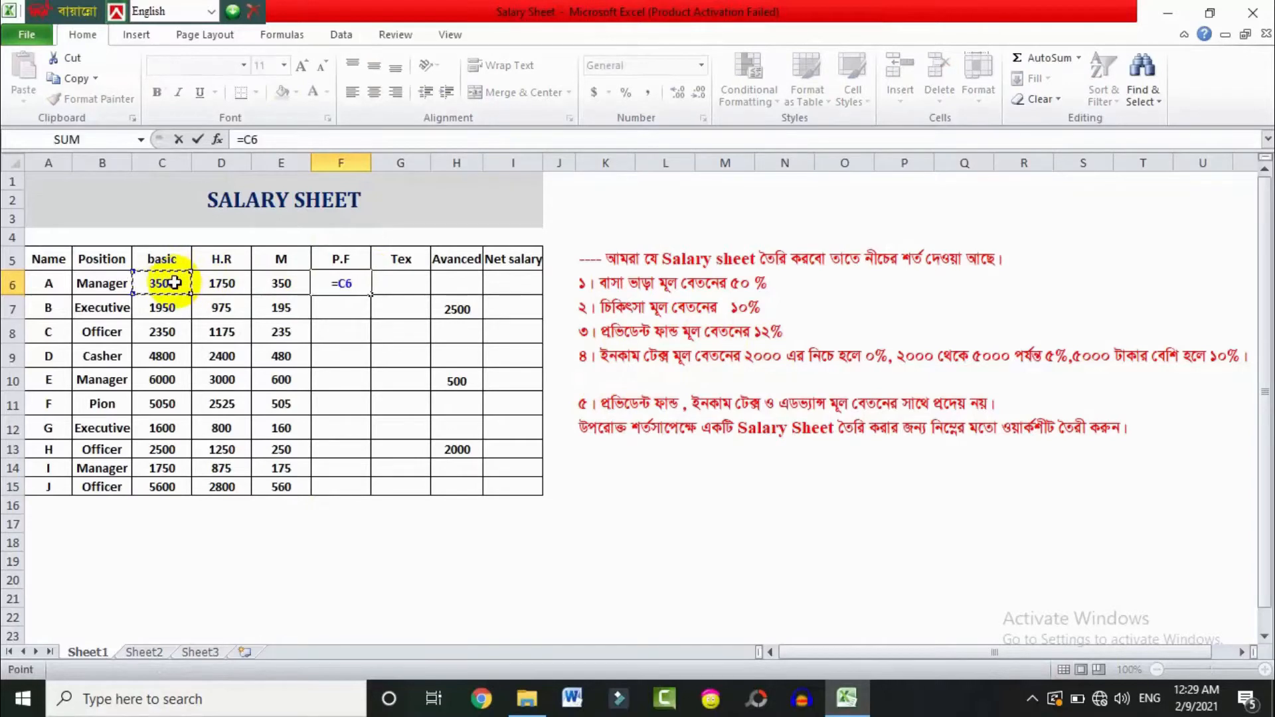
text(*)
key(Return)
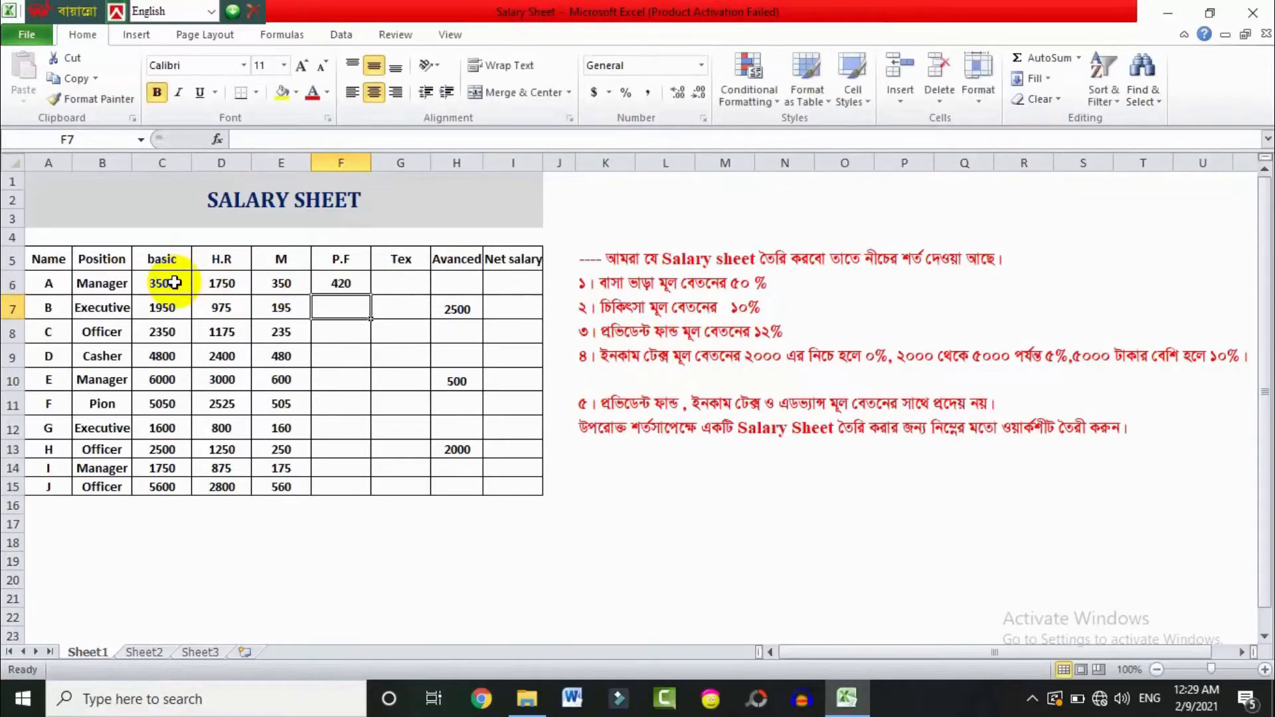
click(343, 281)
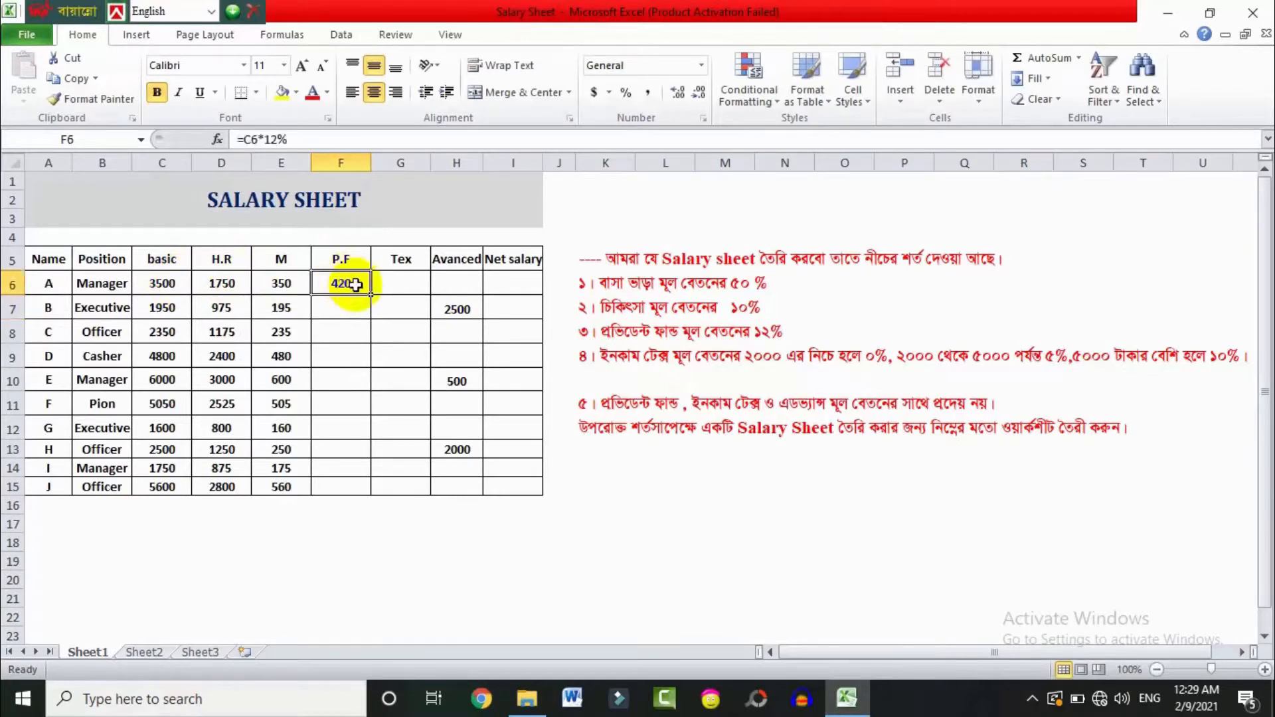
drag(369, 294, 339, 488)
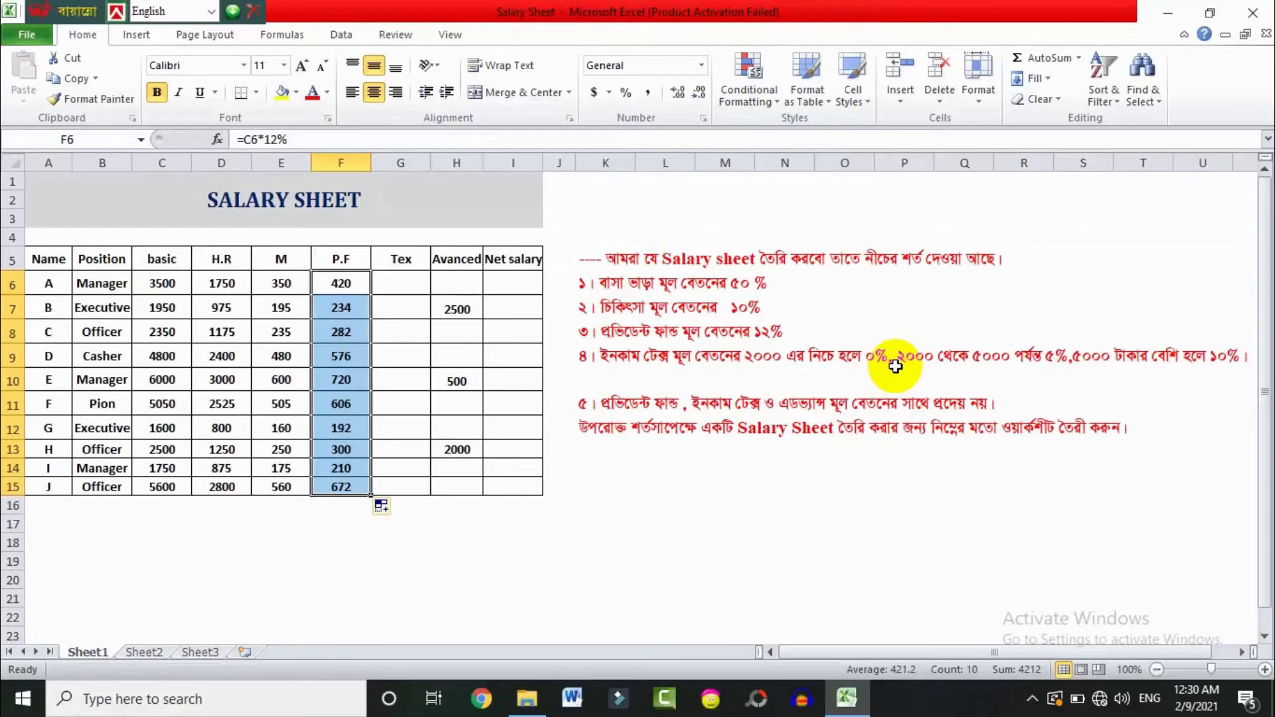
Begin the Tex formula in G6 with an IF that tests C6<2000 and returns C6*0% when true.
click(384, 284)
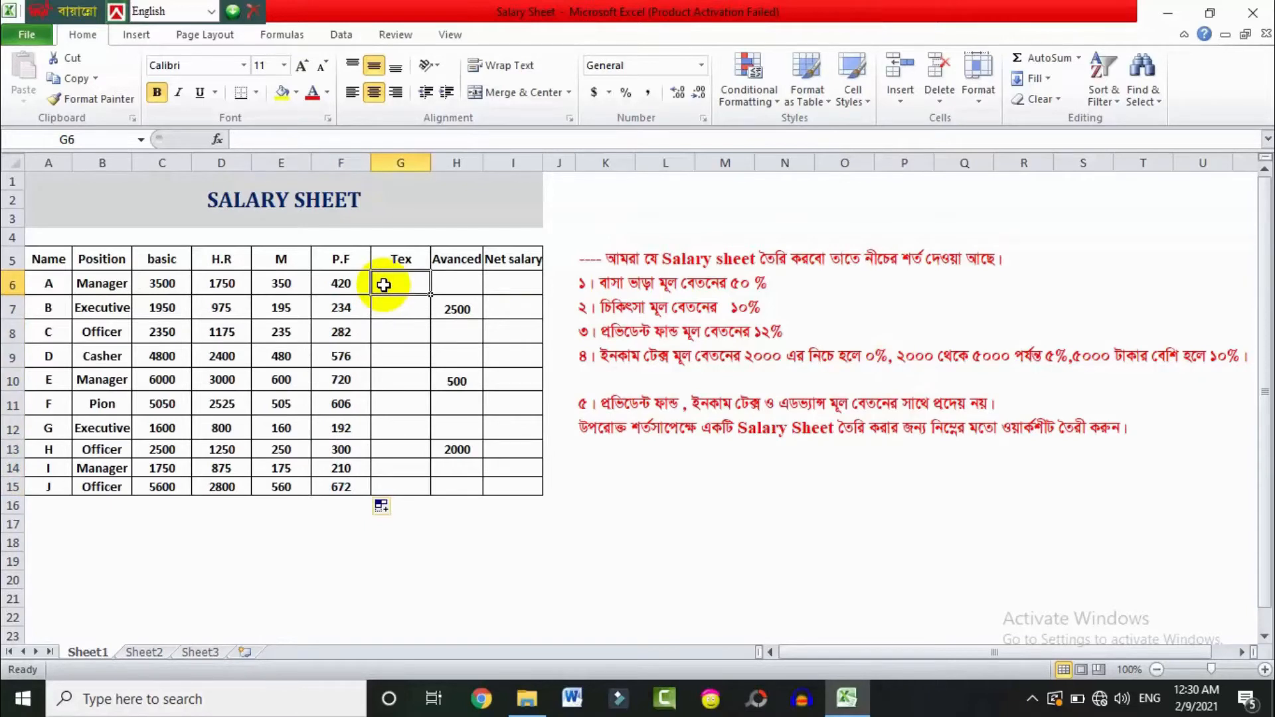
text(=)
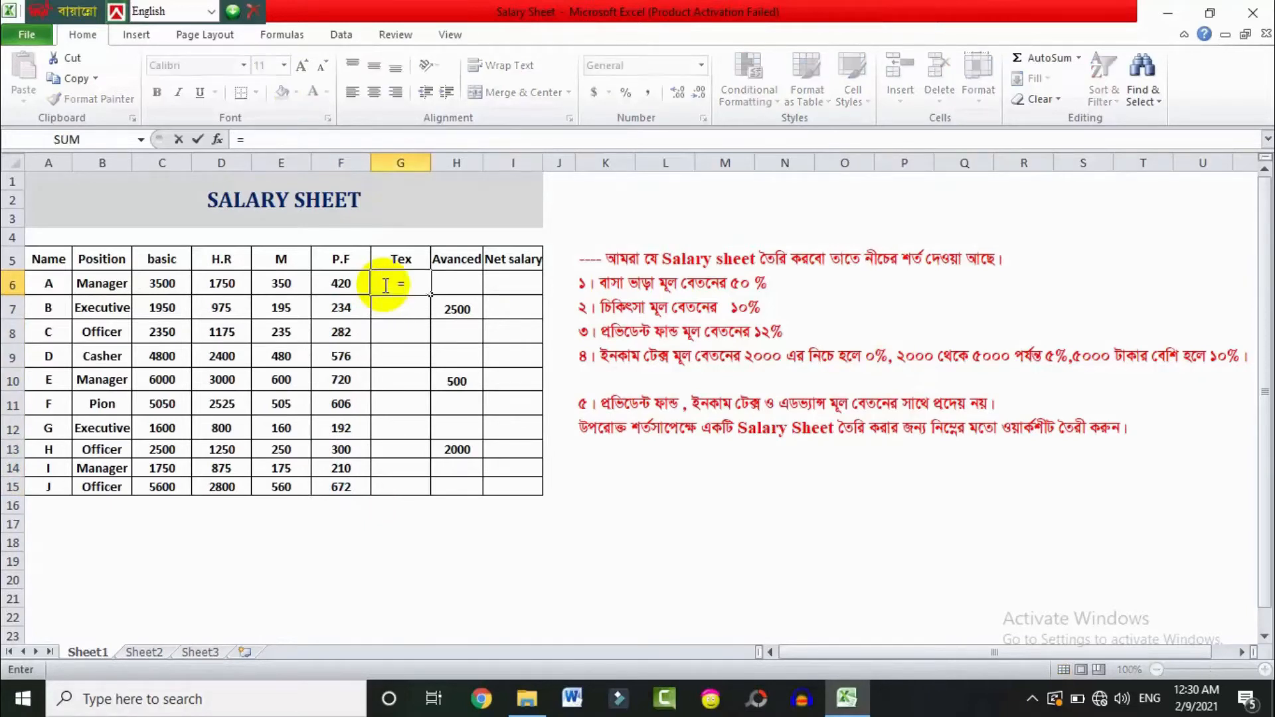
text(if)
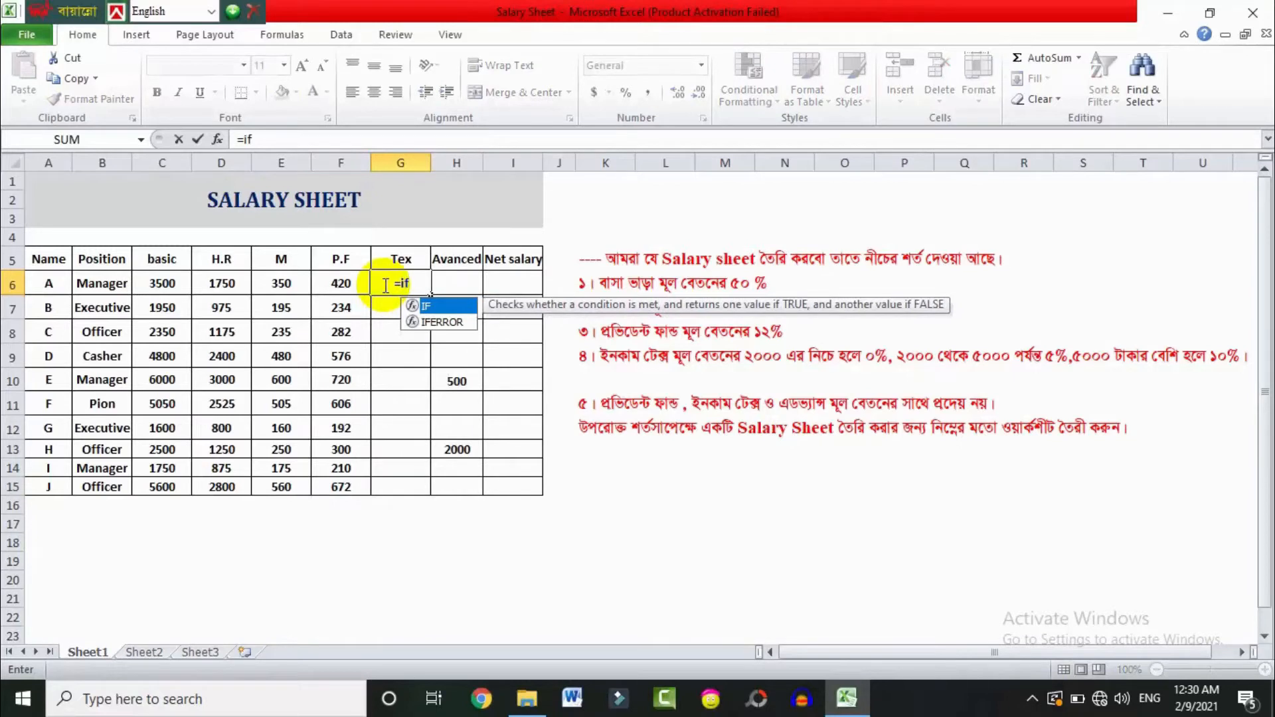
key(Tab)
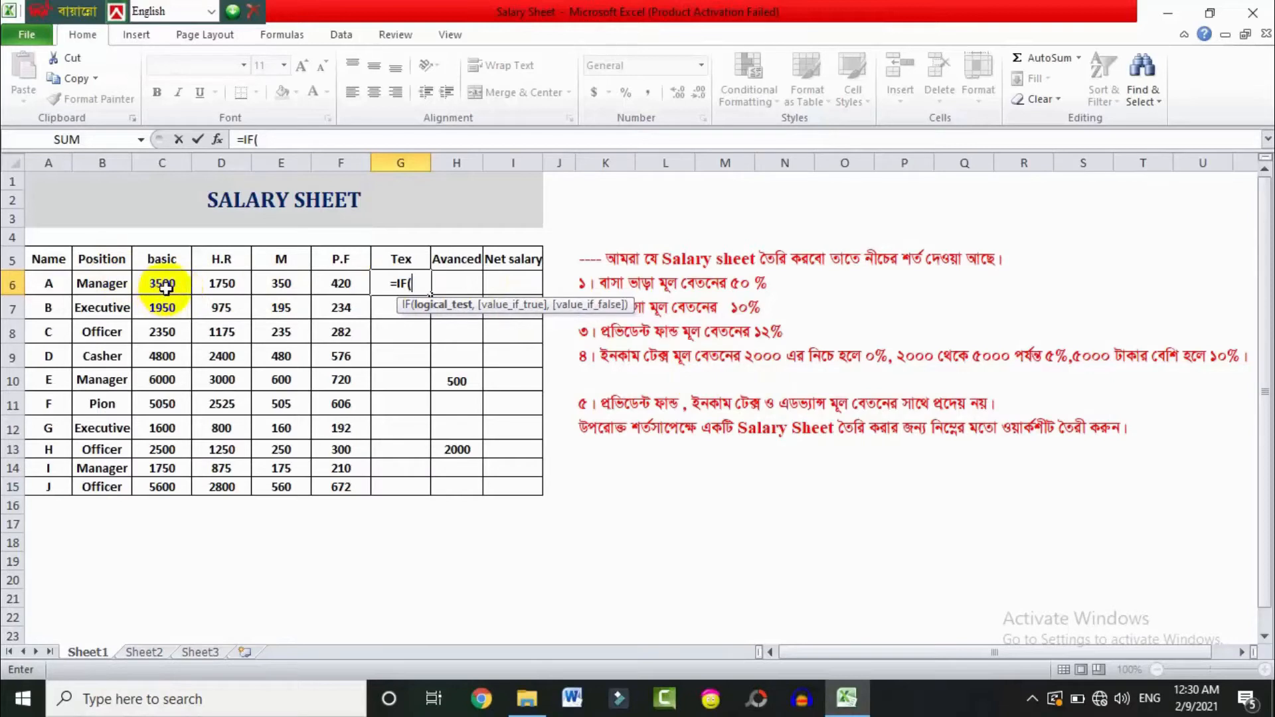
click(273, 140)
click(161, 284)
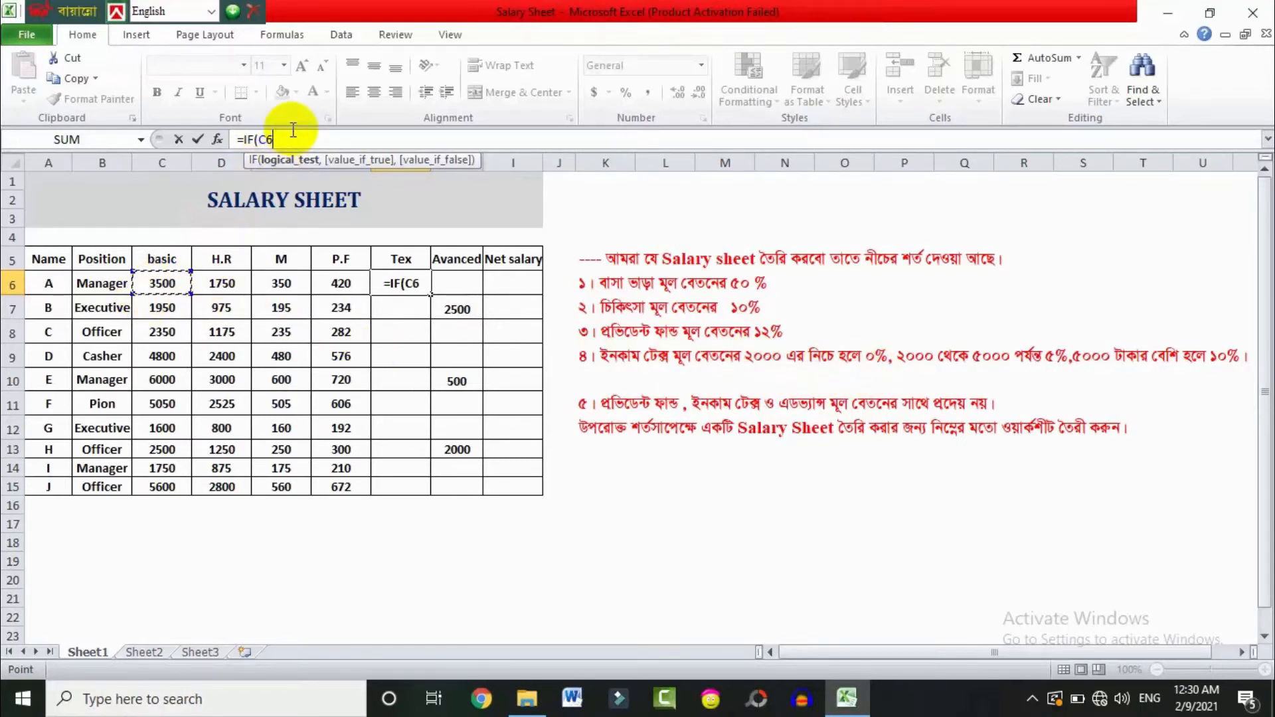
text(000)
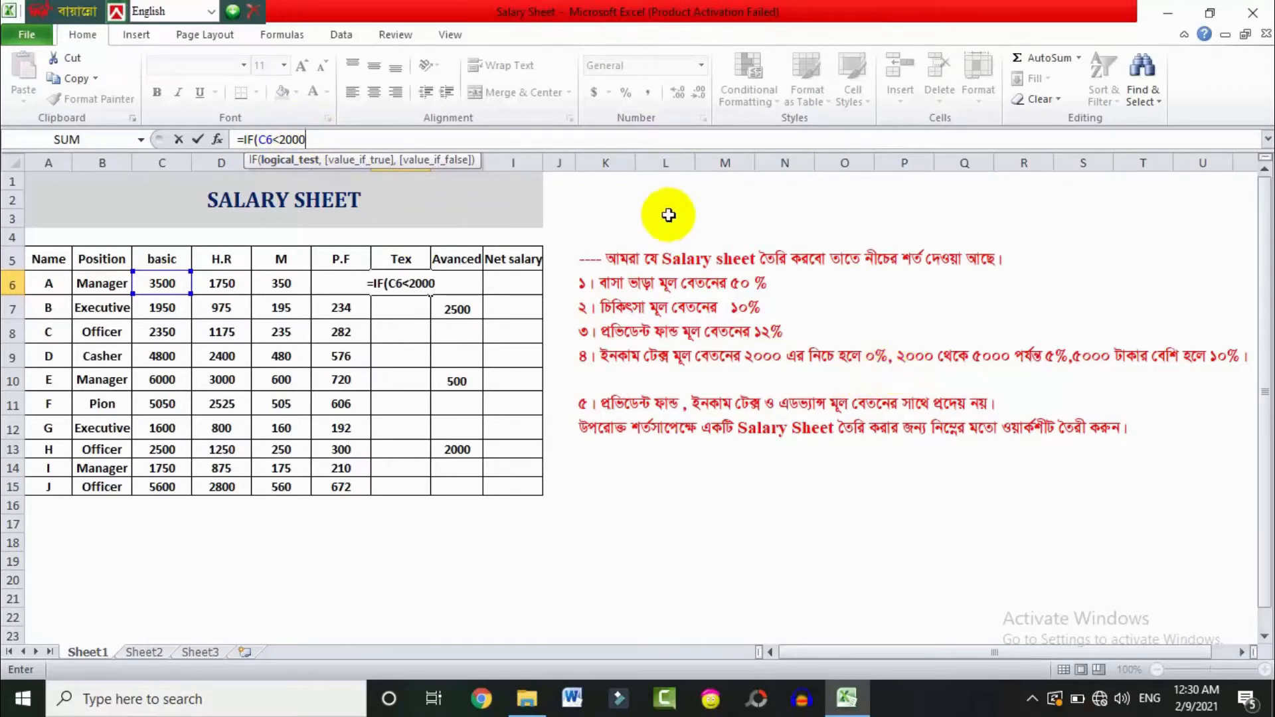
text(,)
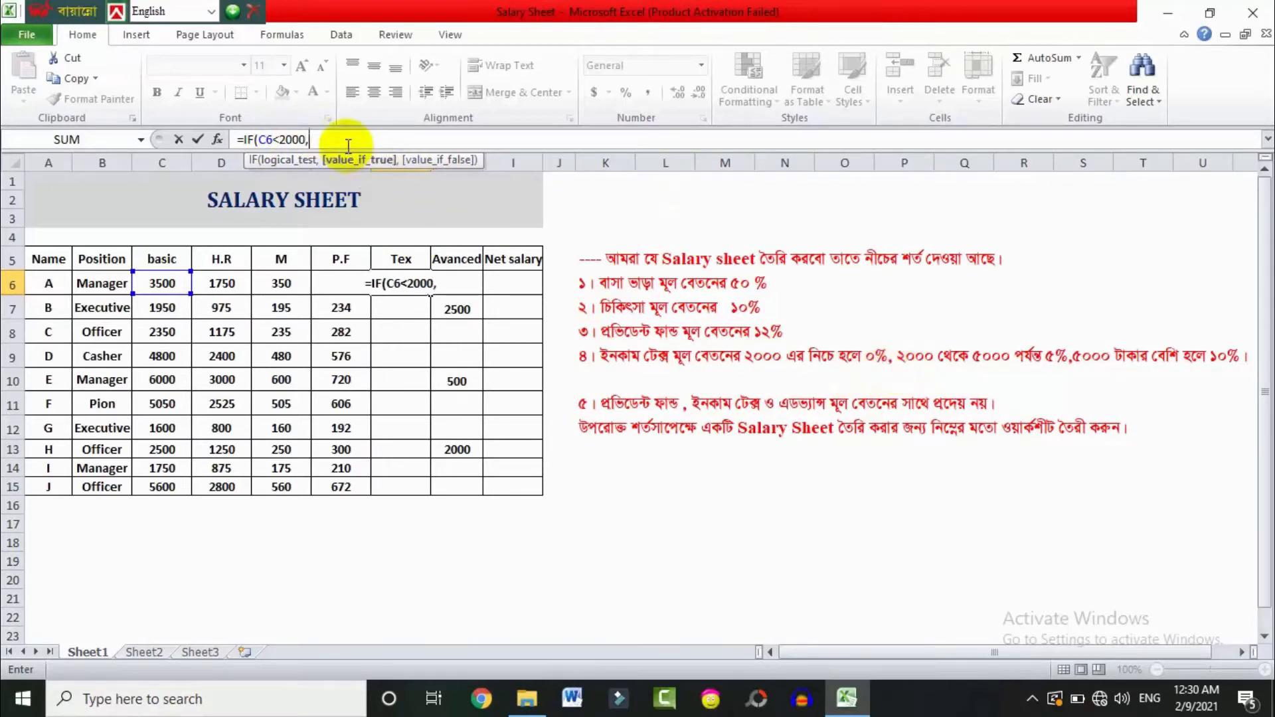
click(160, 282)
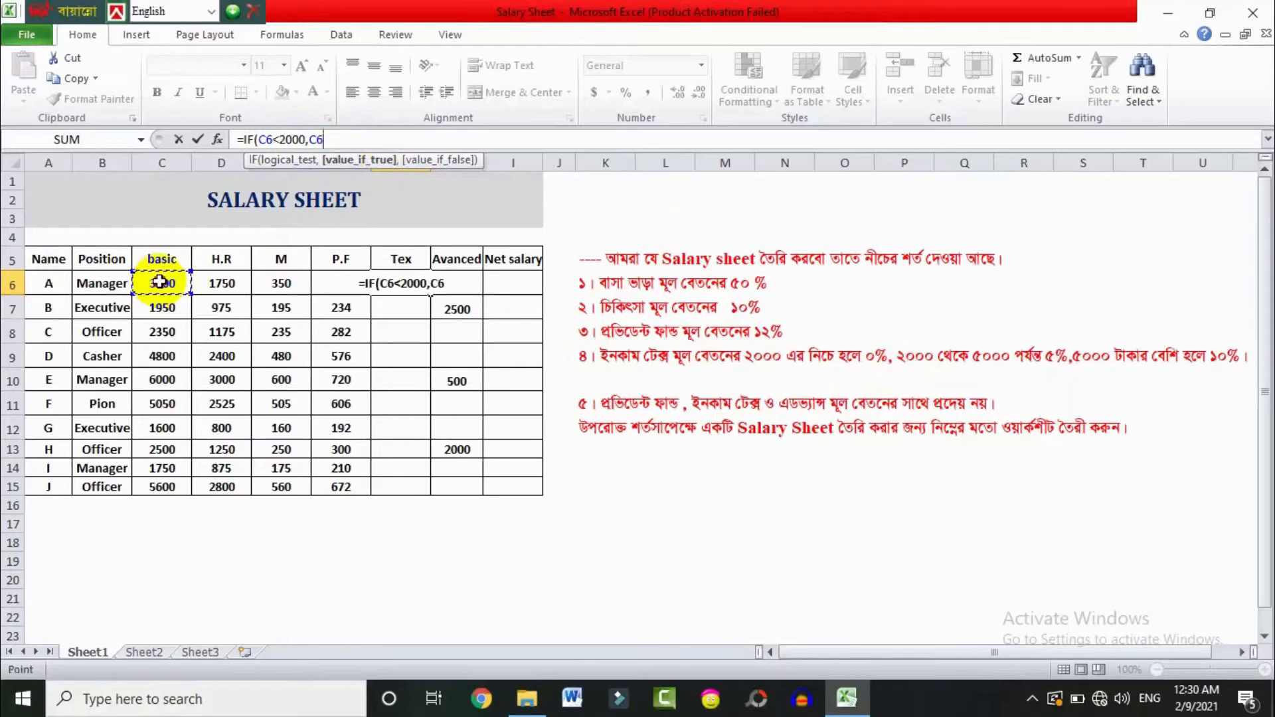
text(*)
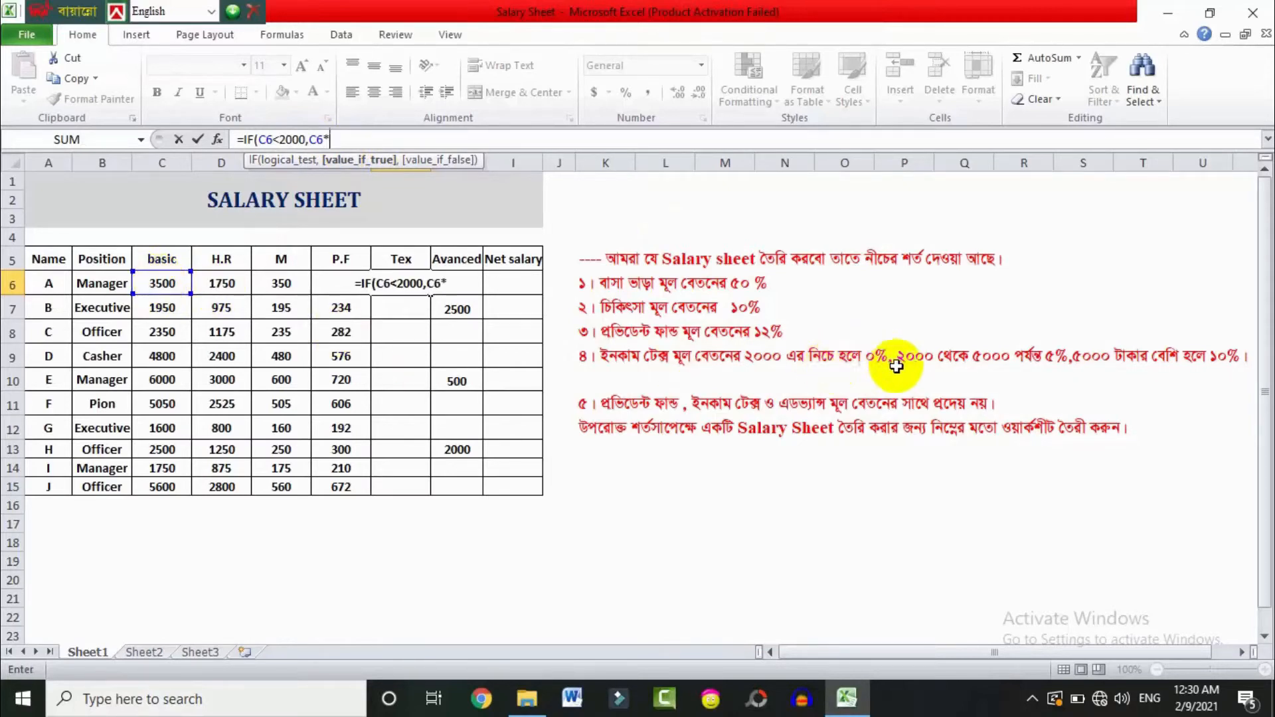
text(0%)
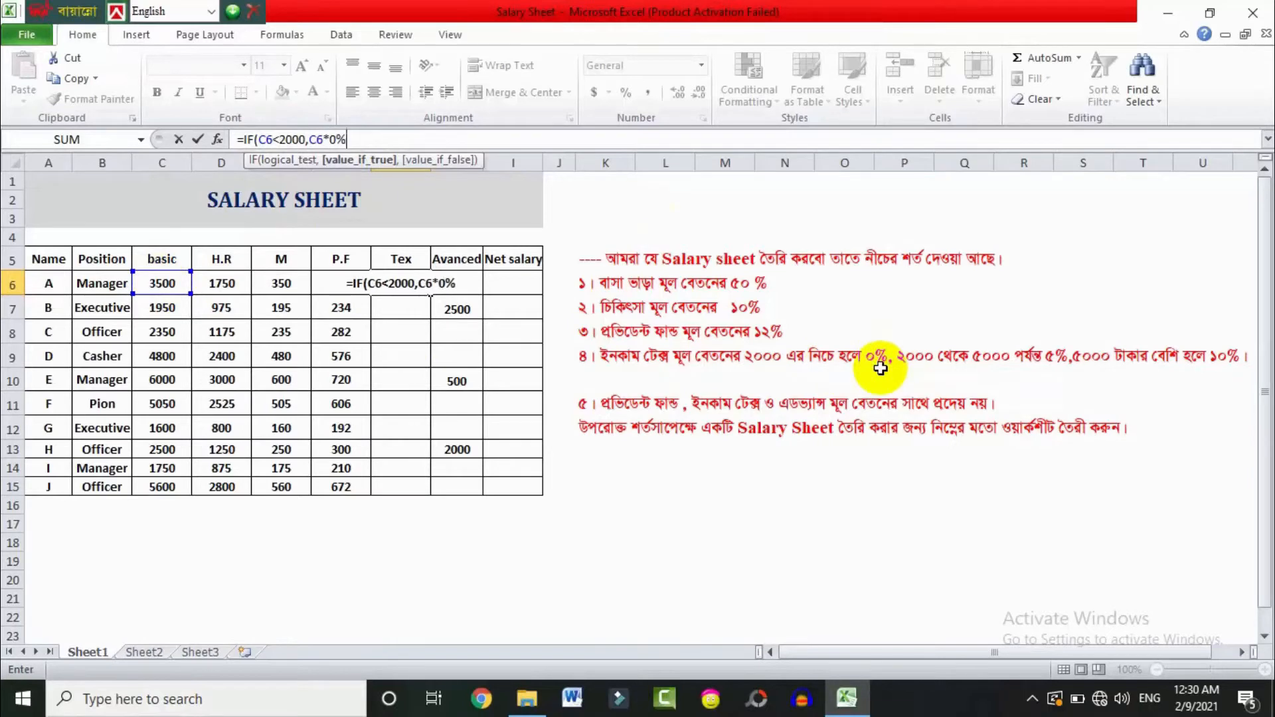
text(,)
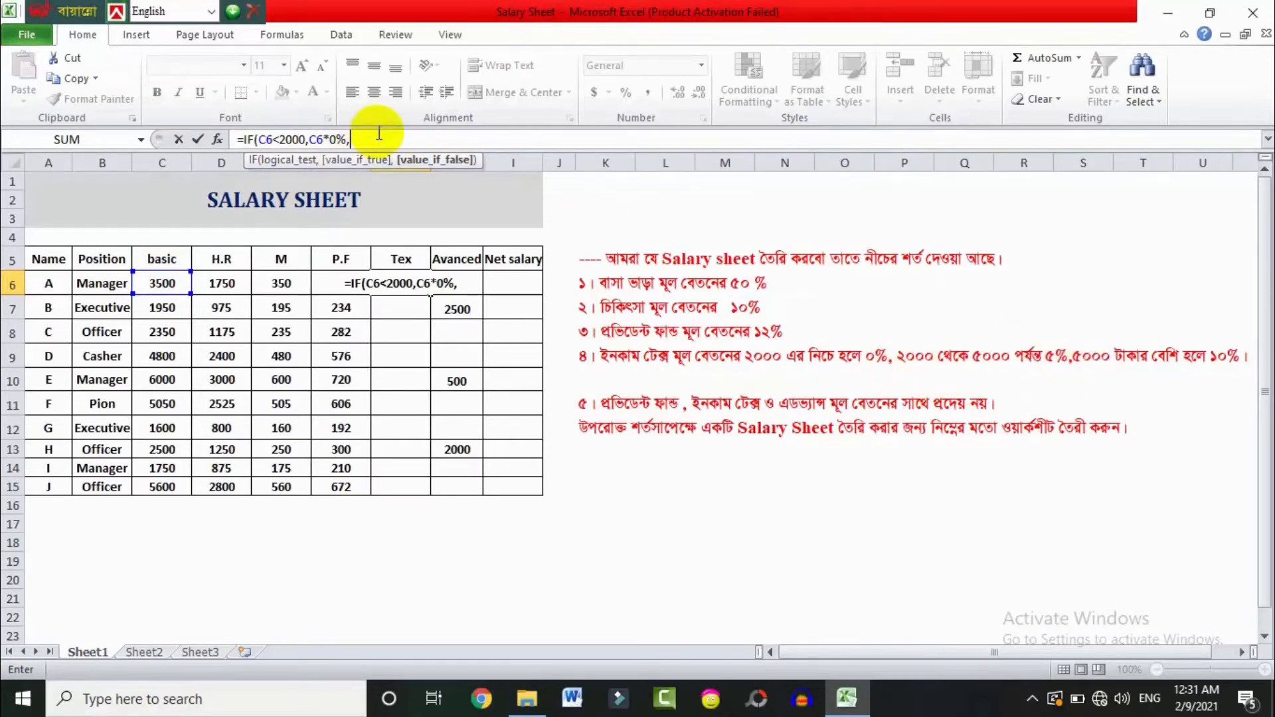
Add a nested IF to the Tex formula that tests C6<=5000 and returns C6*5% when true.
text(i)
key(Tab)
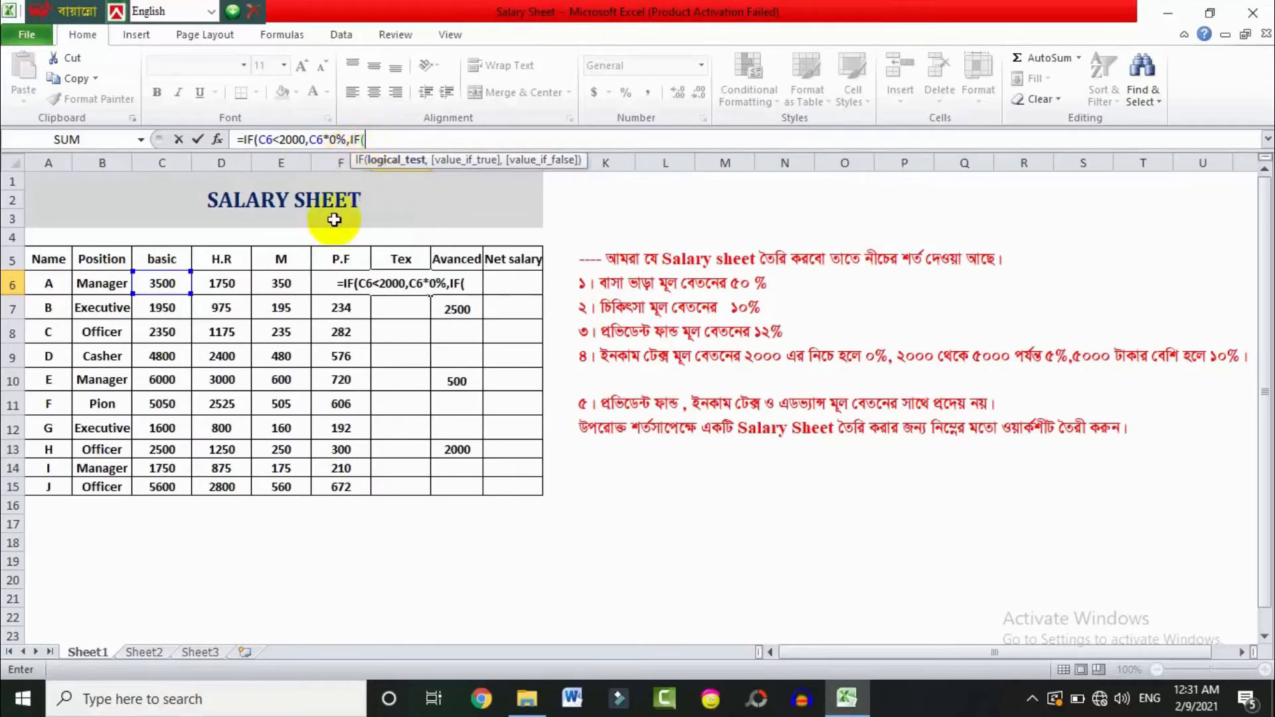
click(167, 286)
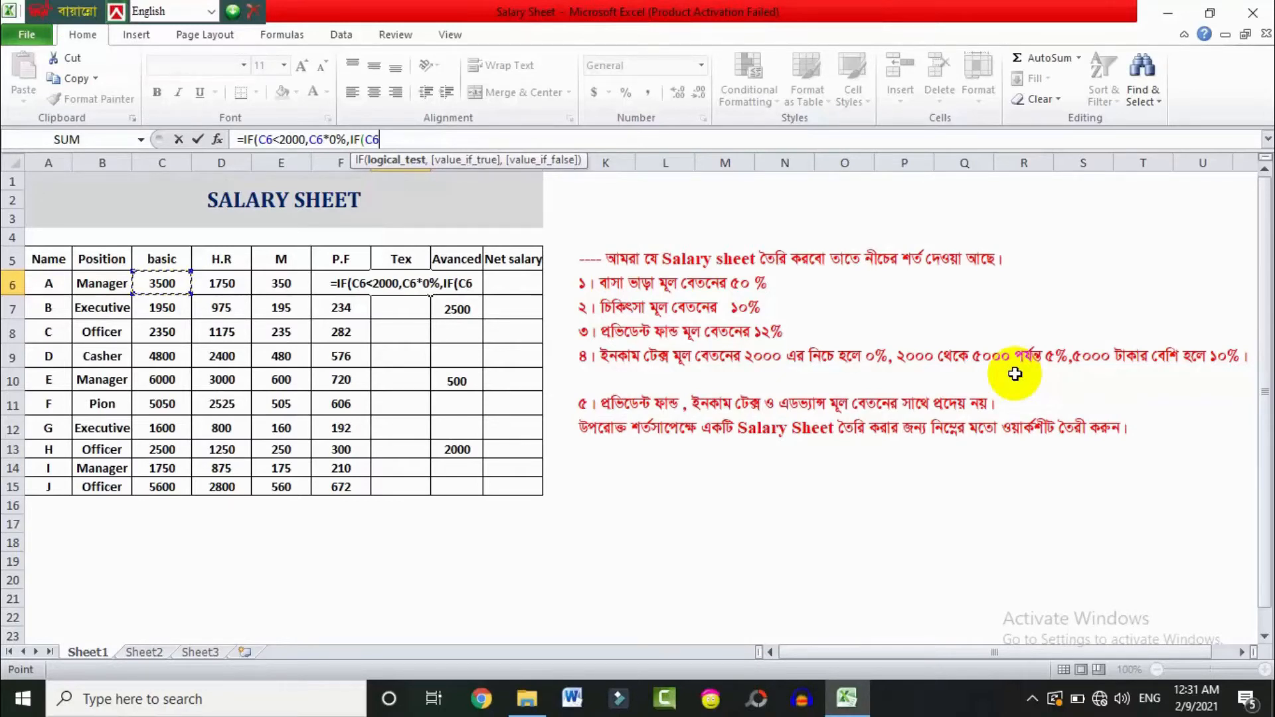
text(<=)
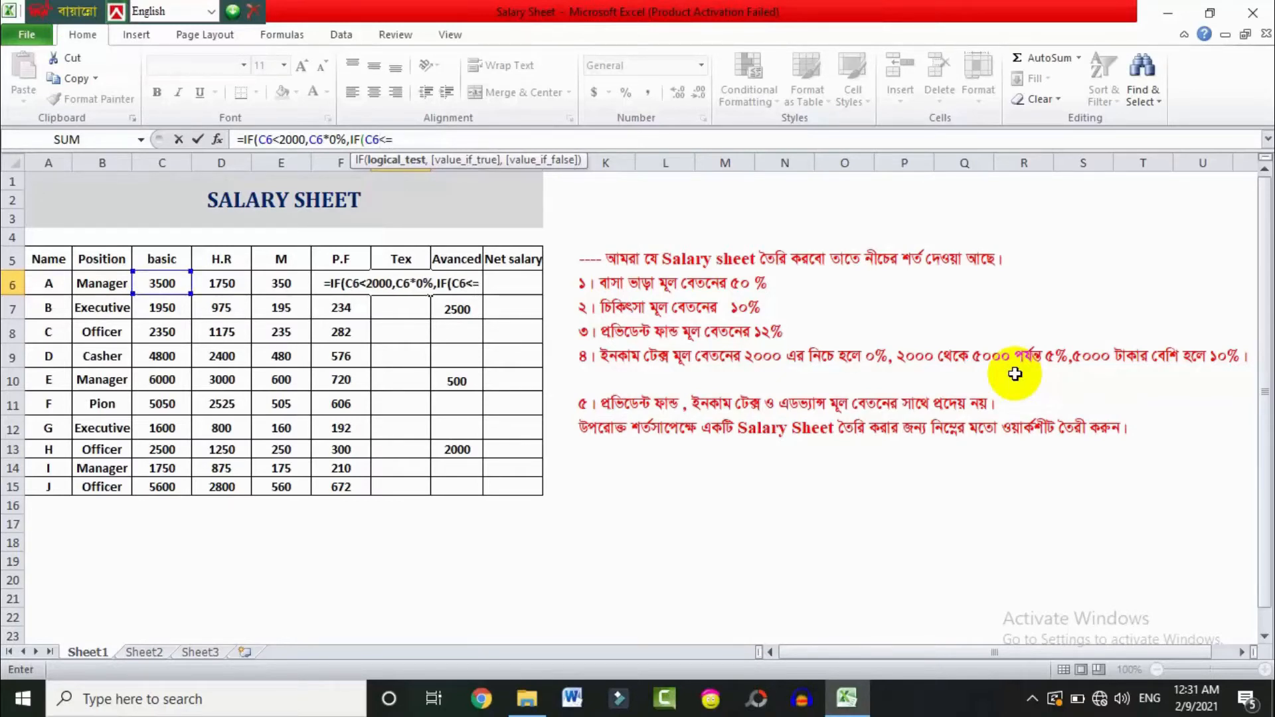
text(5000)
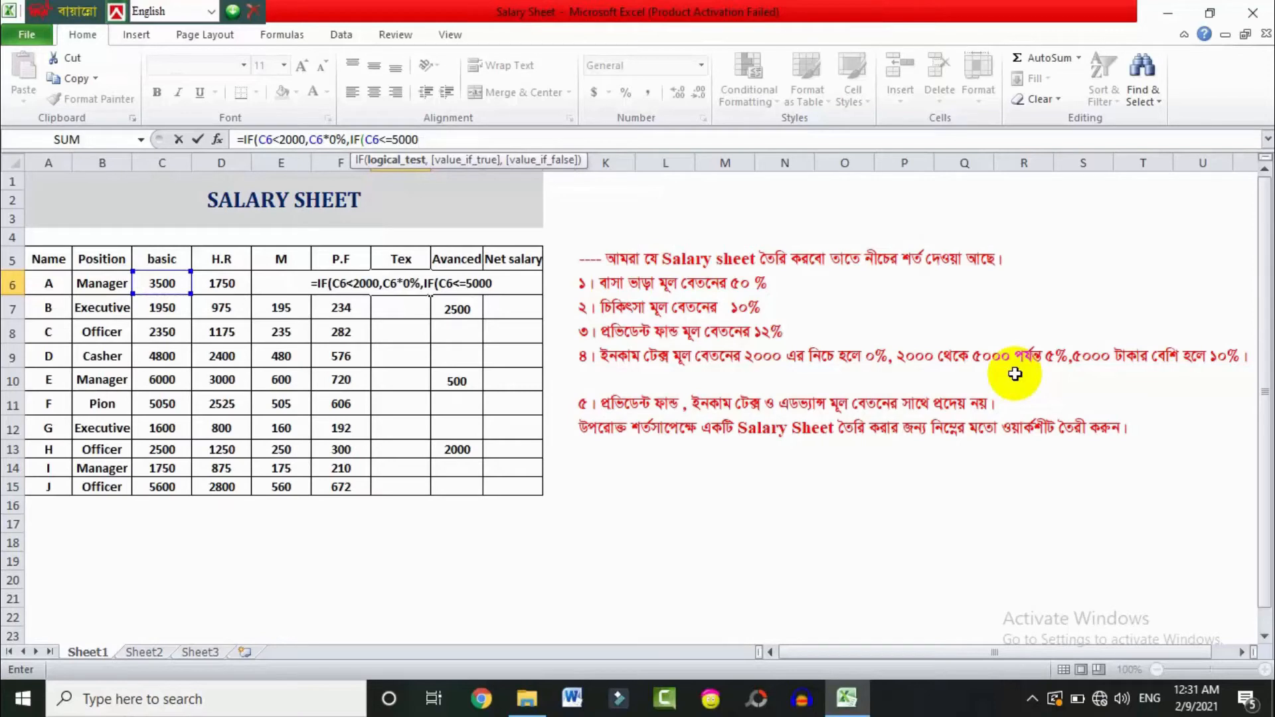
text(,)
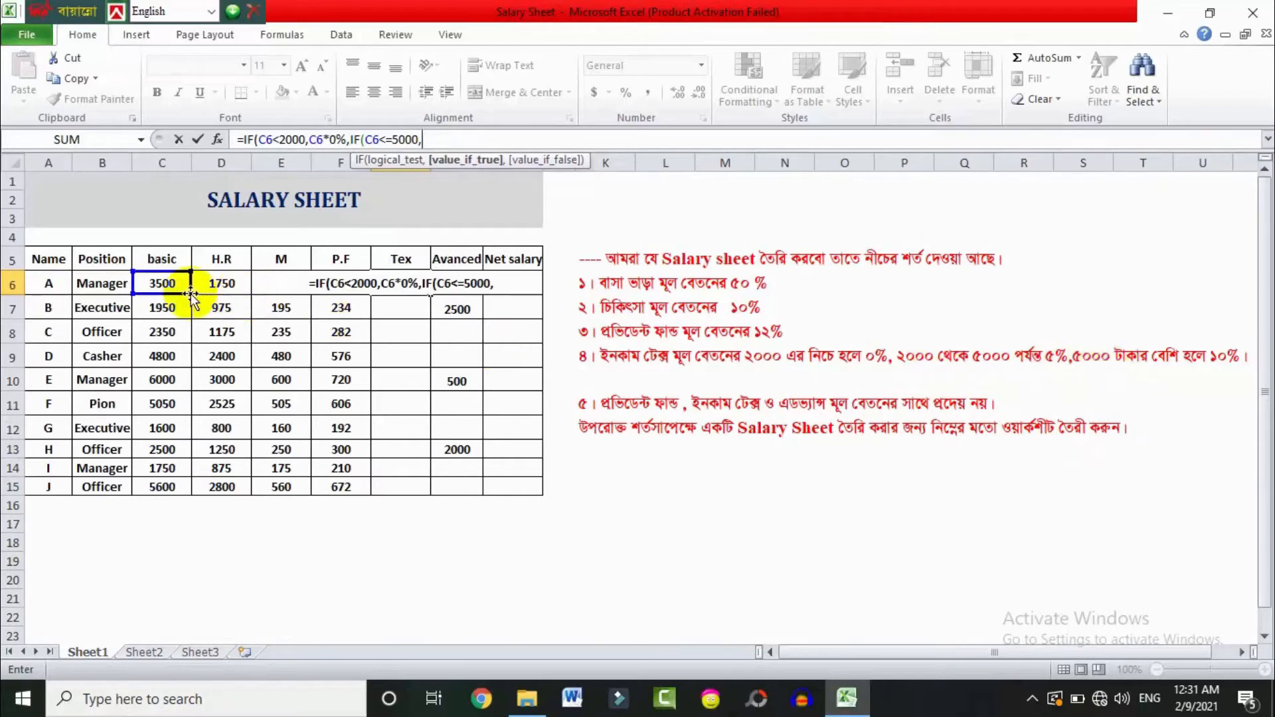
click(166, 281)
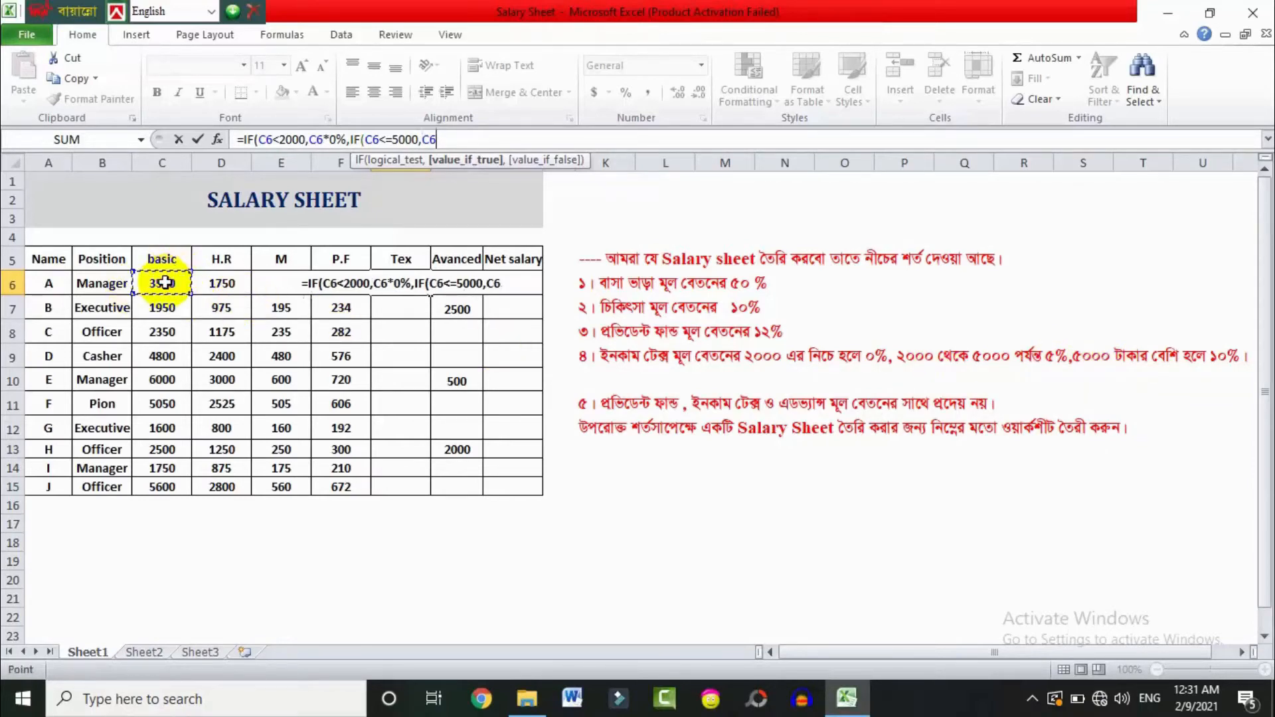
text(*5)
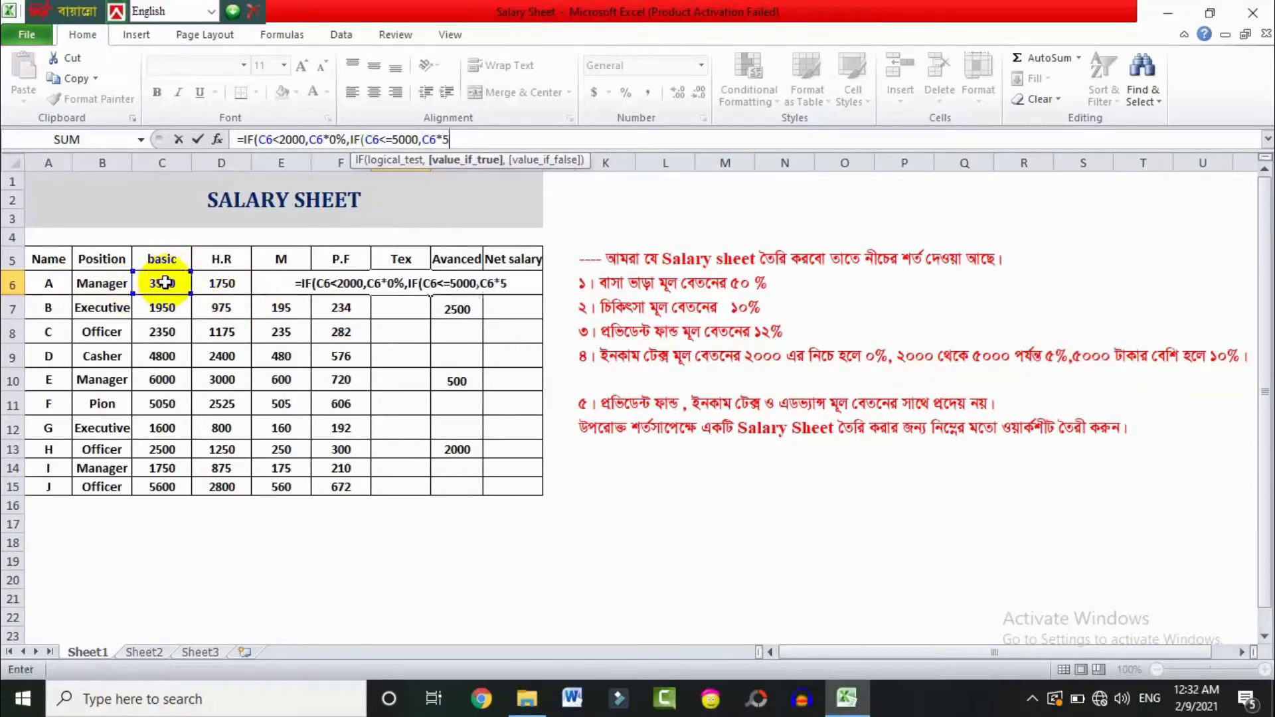
text(%)
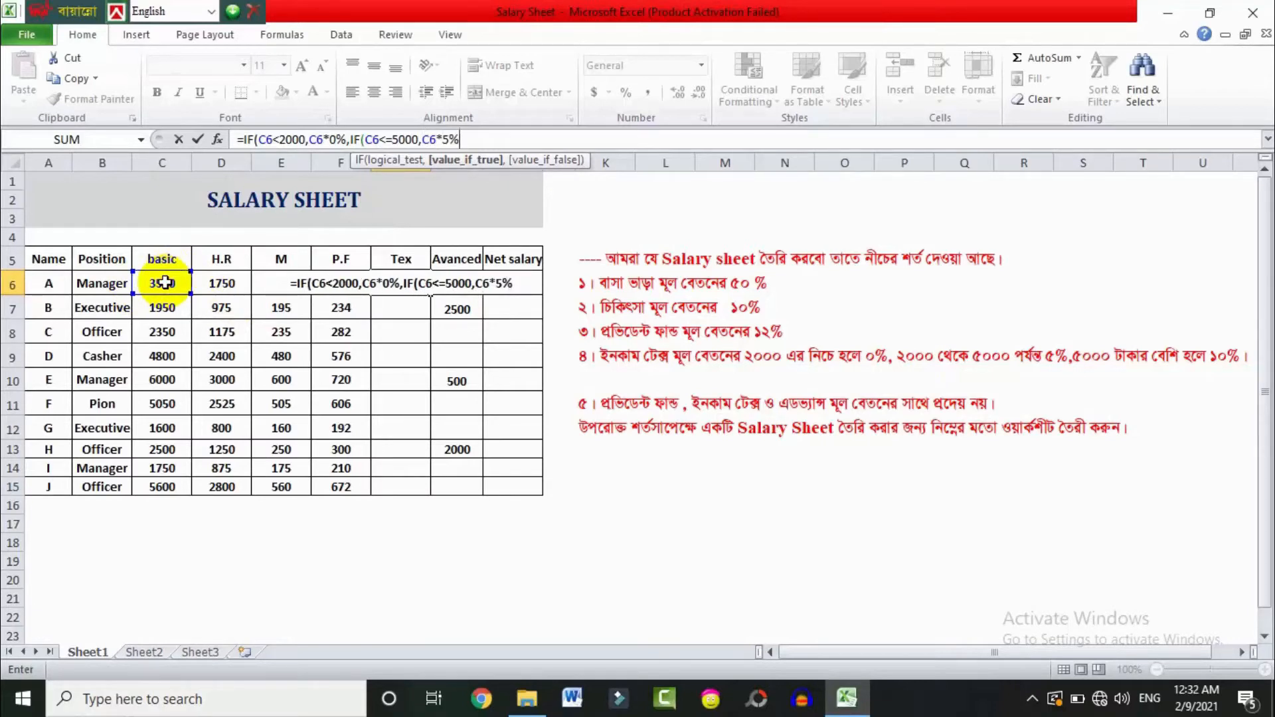
text(,)
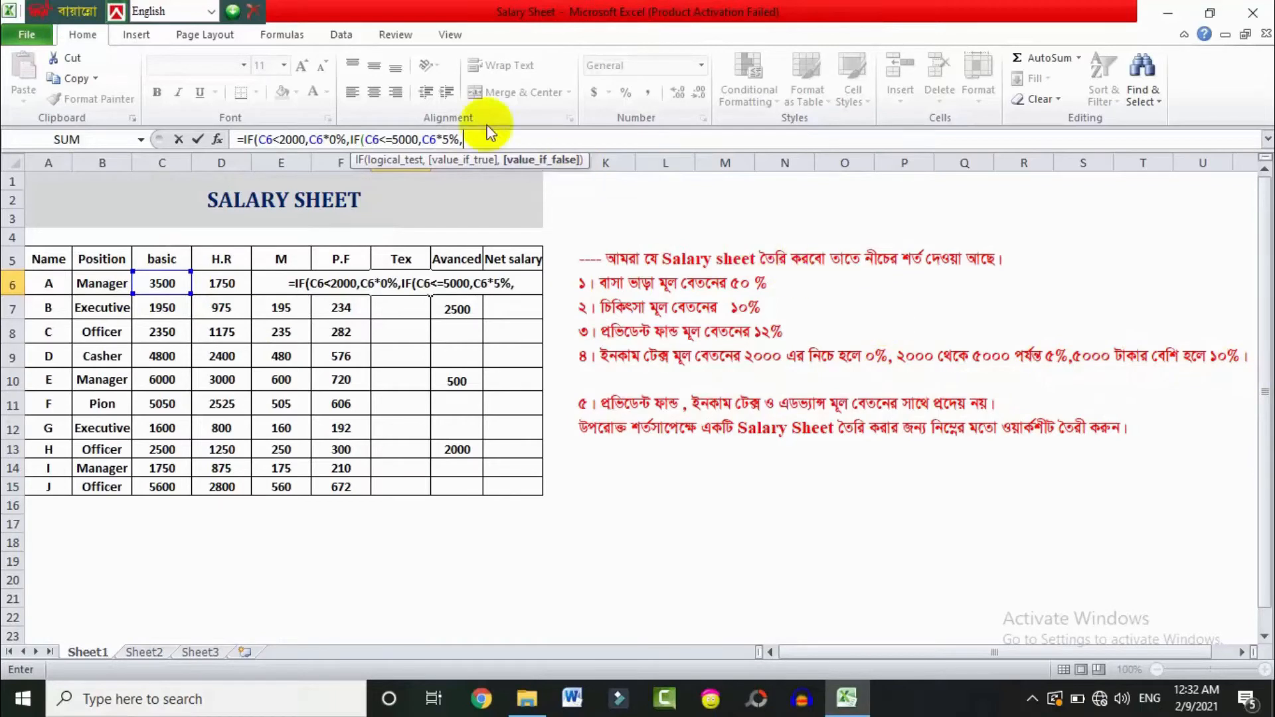
Complete the Tex formula with a third nested IF, IF(C6>5000,C6*10%), and fill it from G6 down to G15.
text(IF()
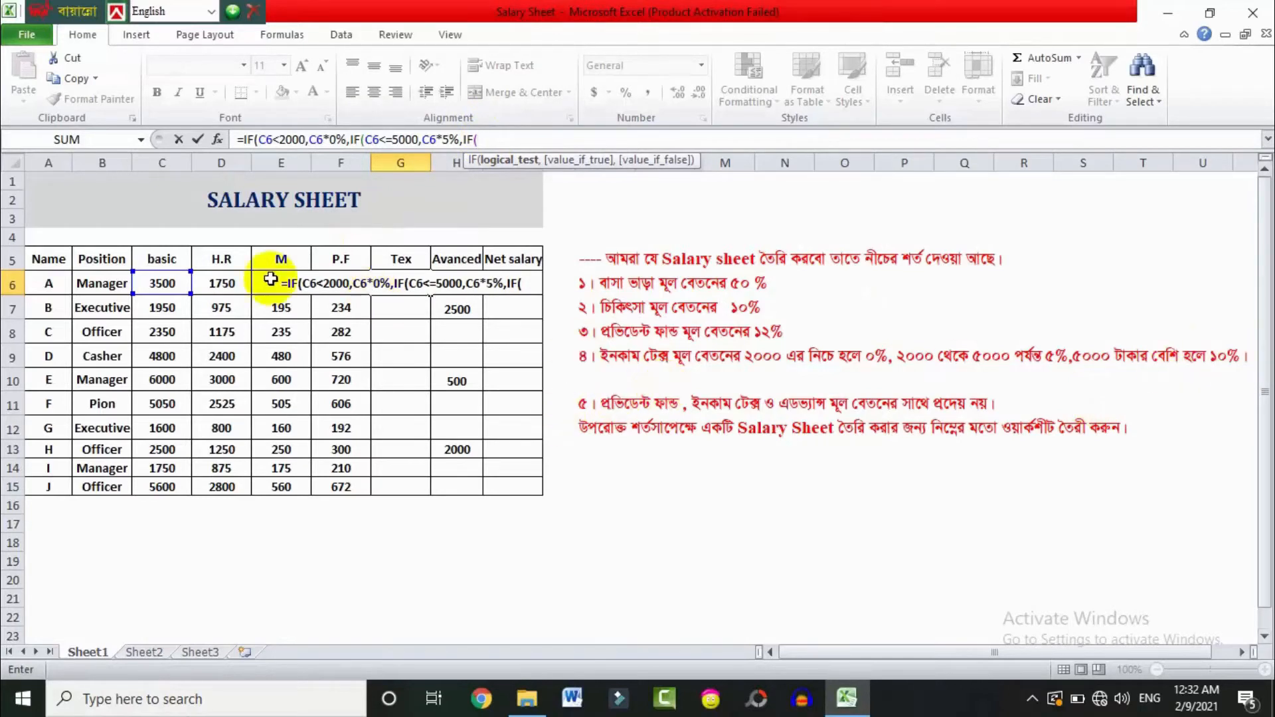
click(176, 284)
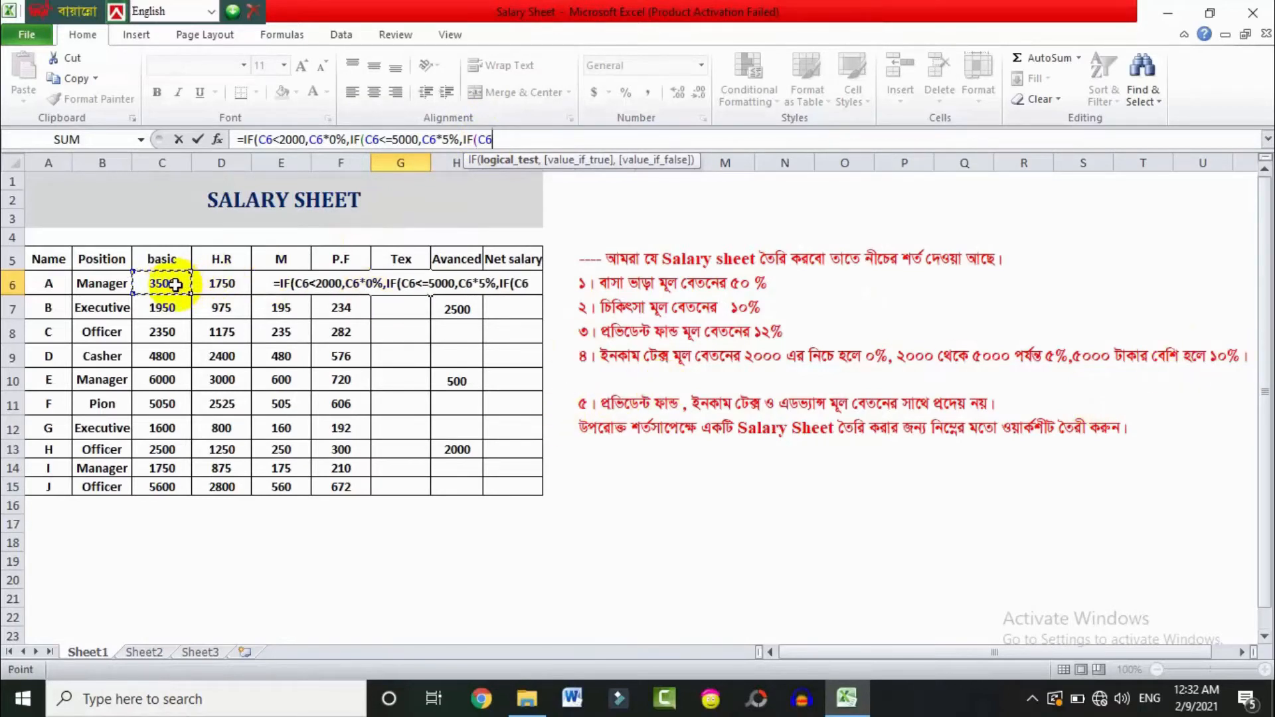
text(>5)
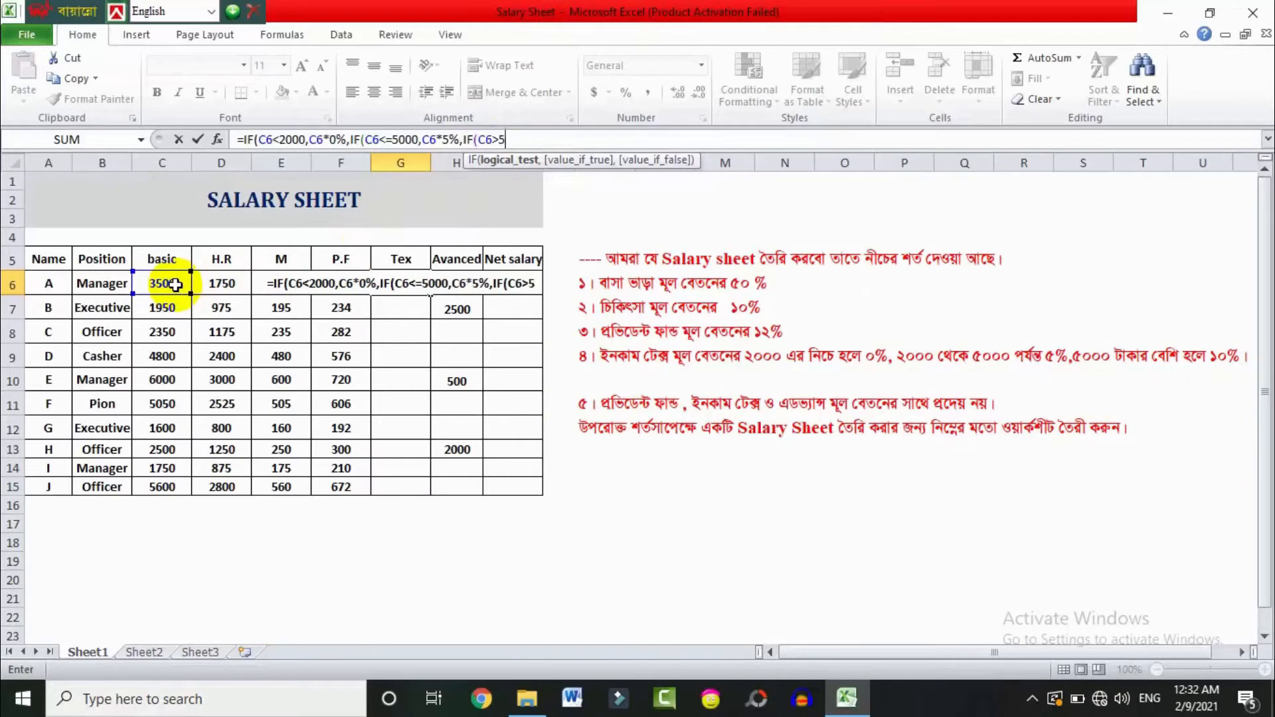
text(000)
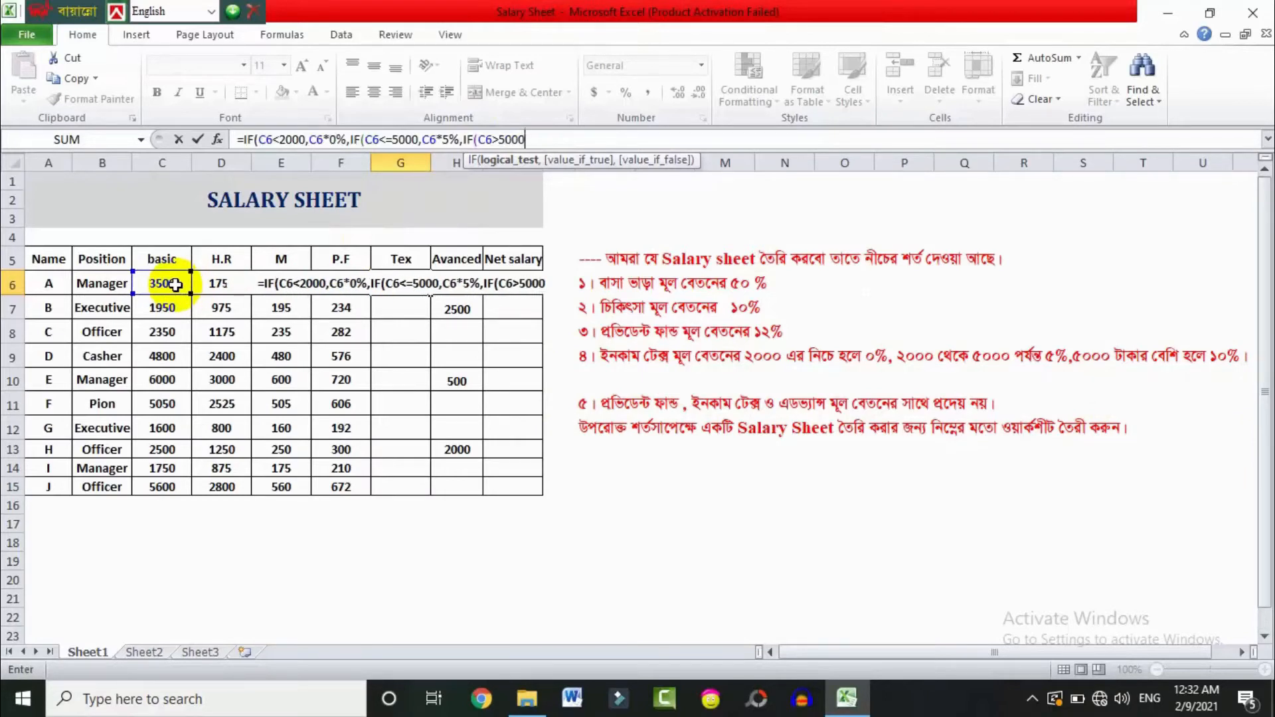
text(,)
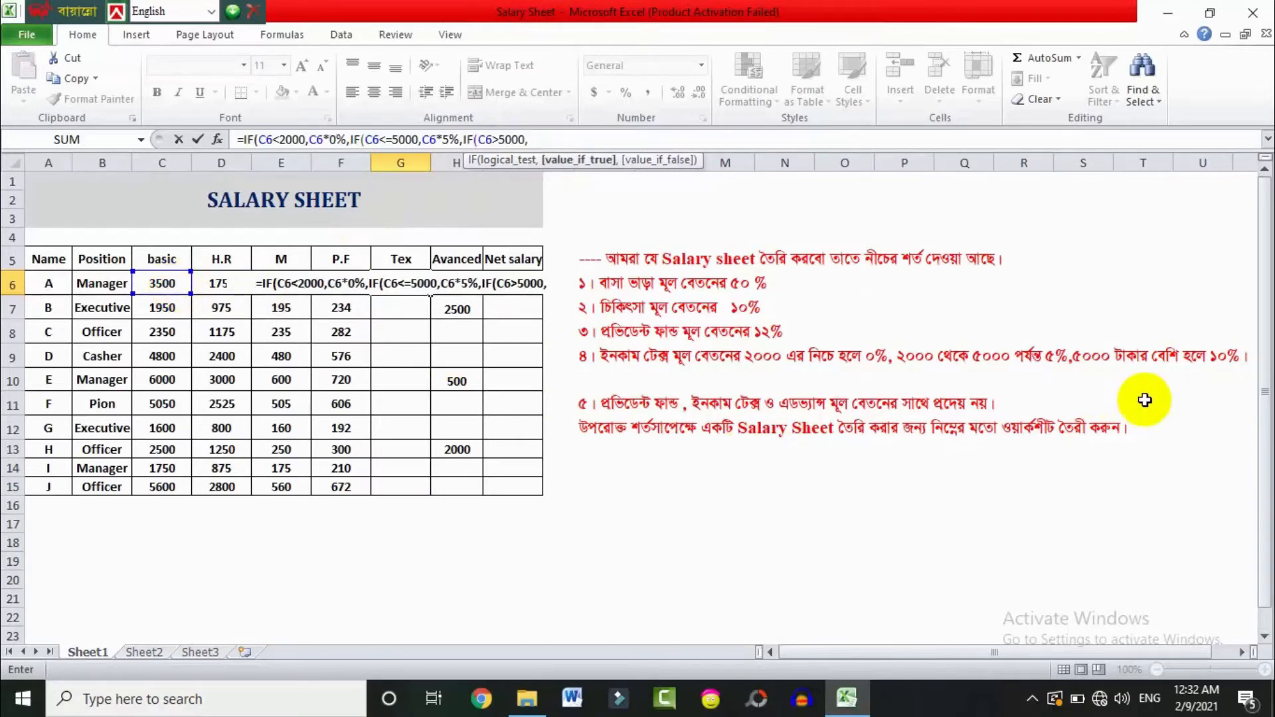
click(160, 283)
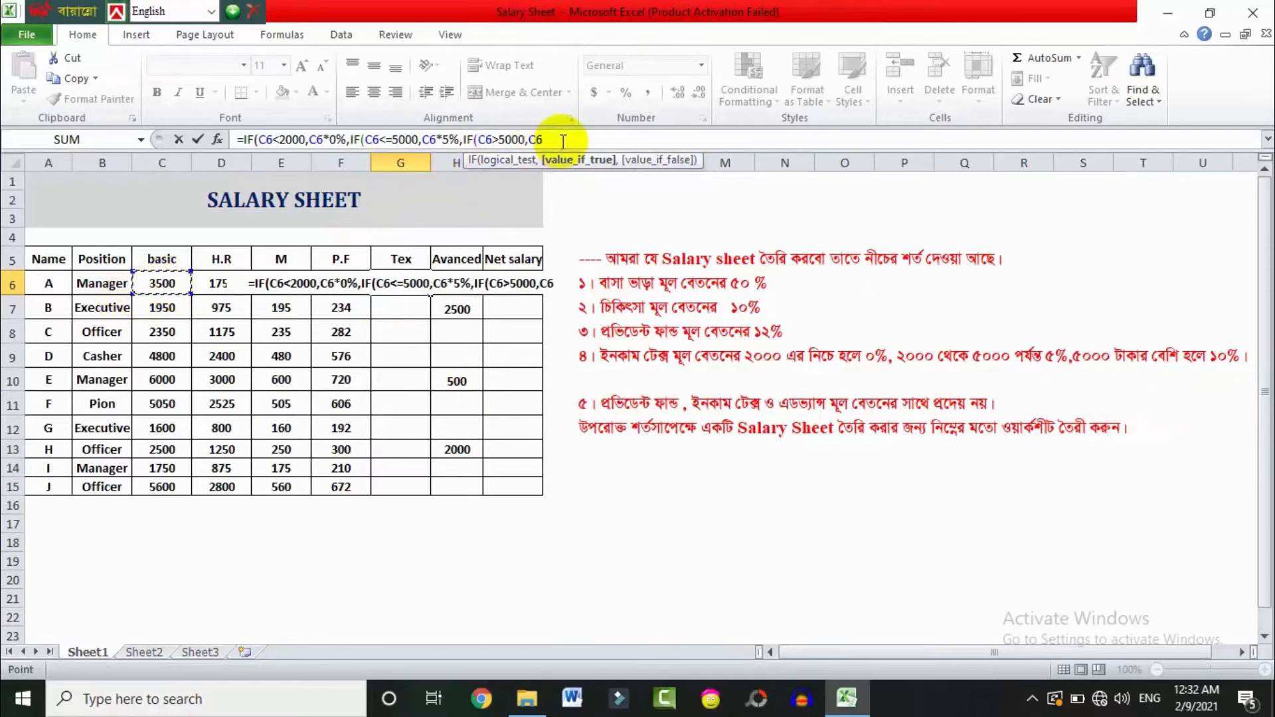
text(*)
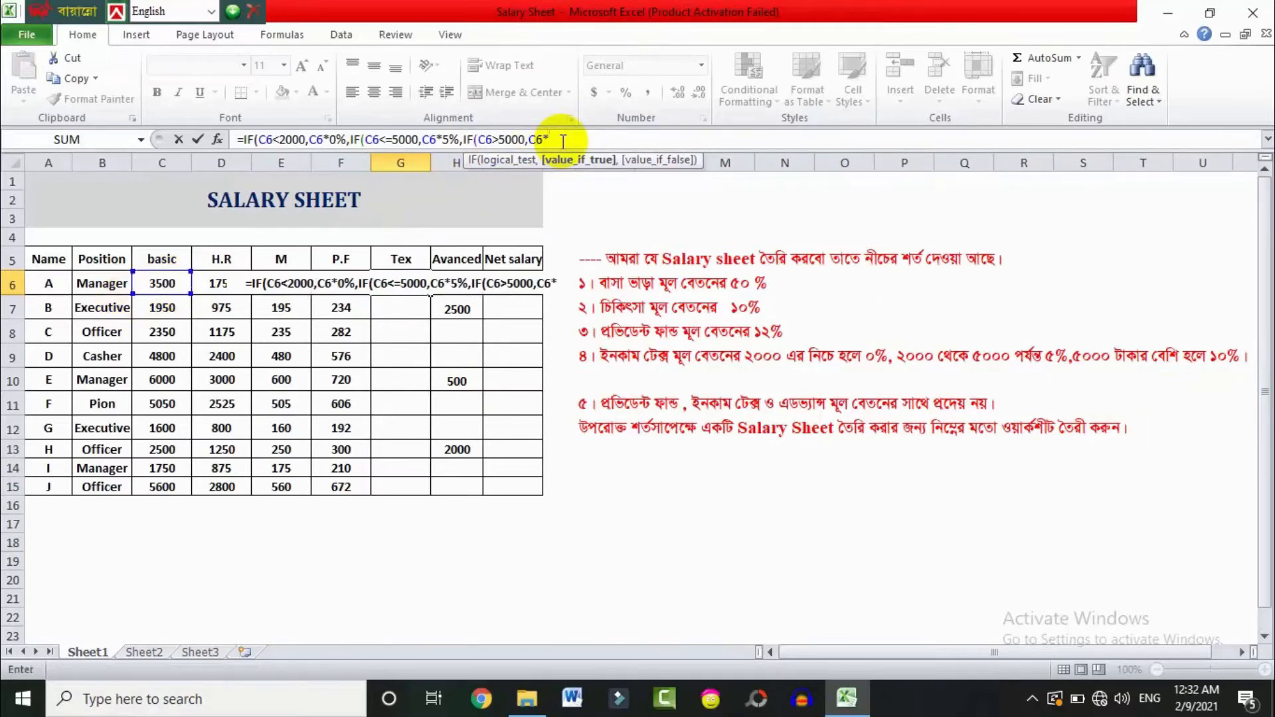
click(562, 141)
text(10%))
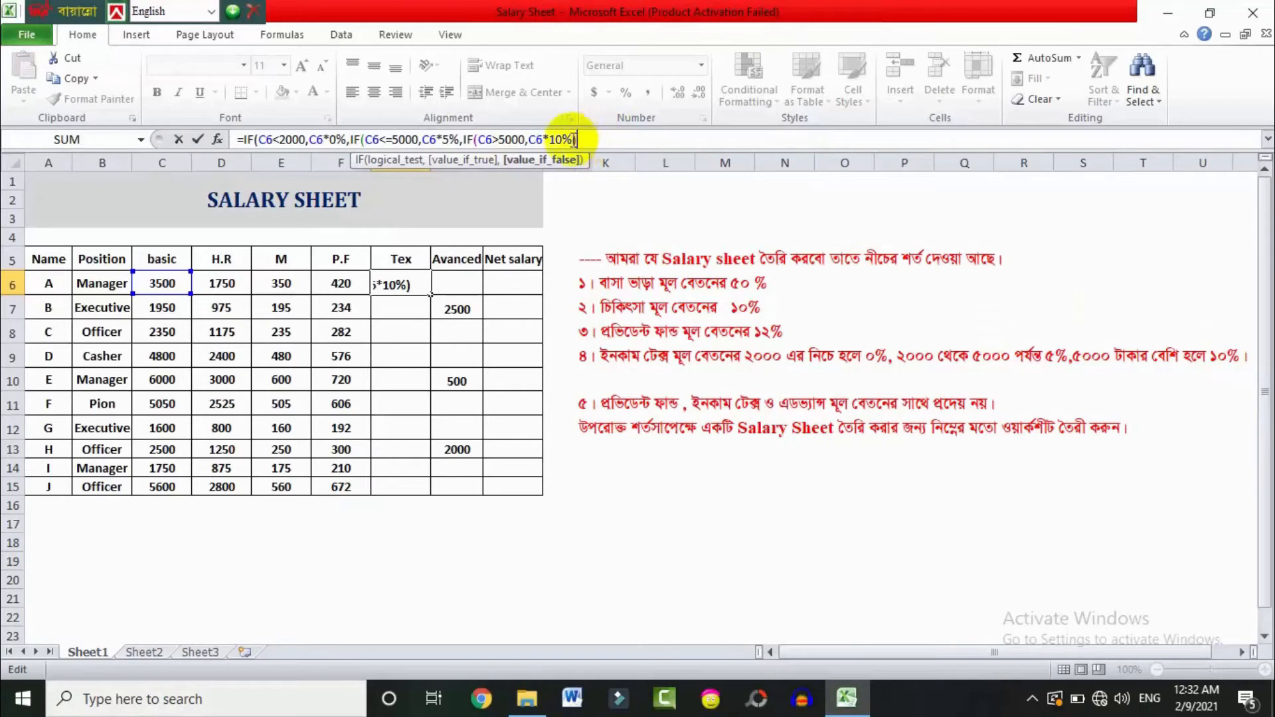
text())
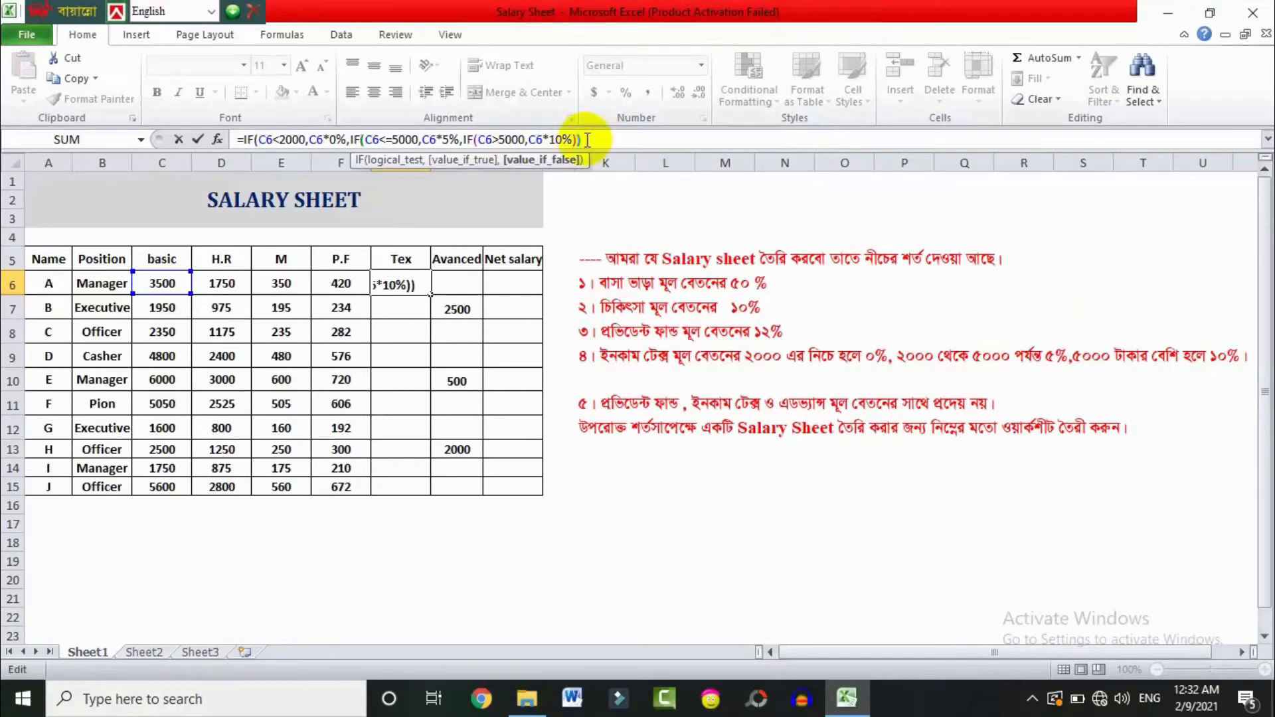
text())
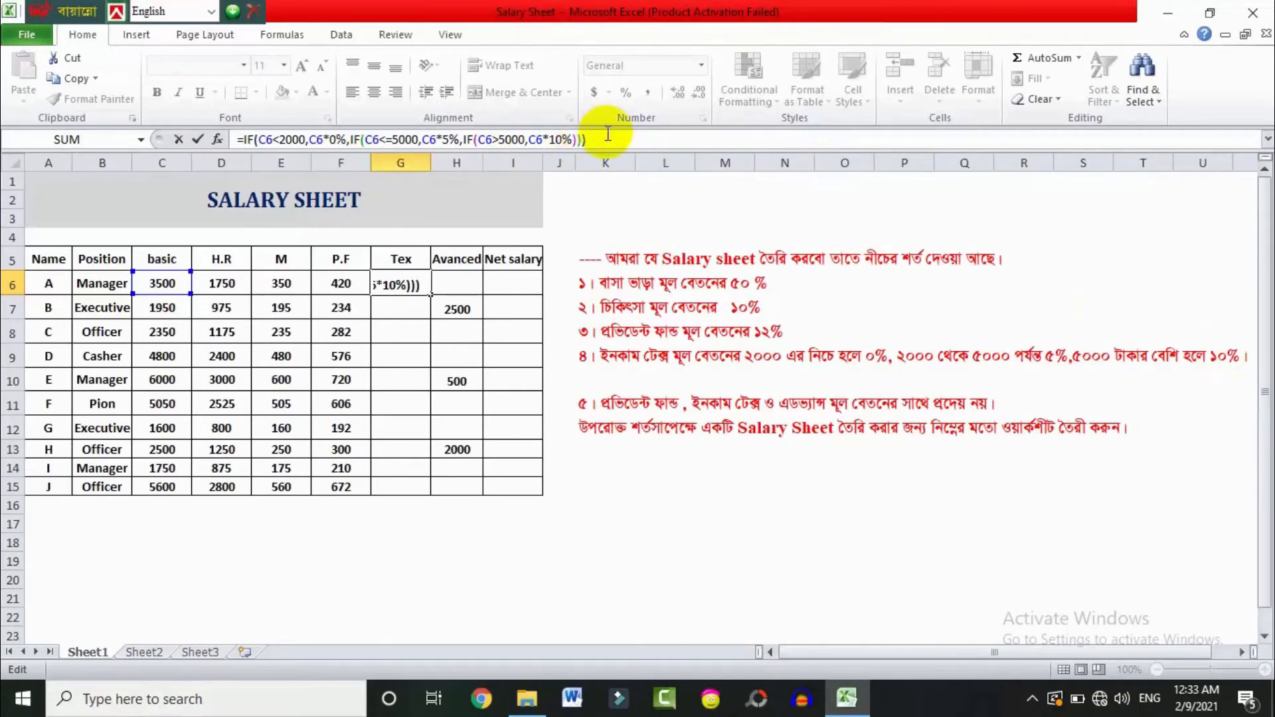
key(Return)
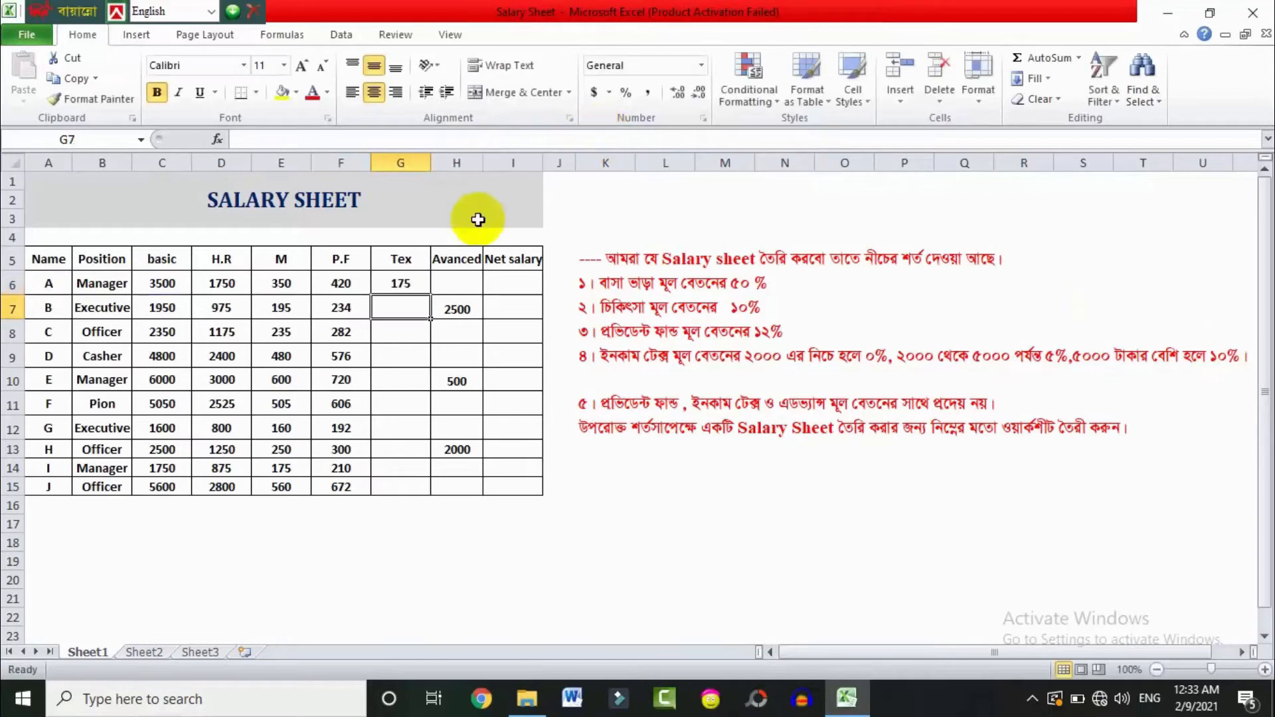
click(417, 284)
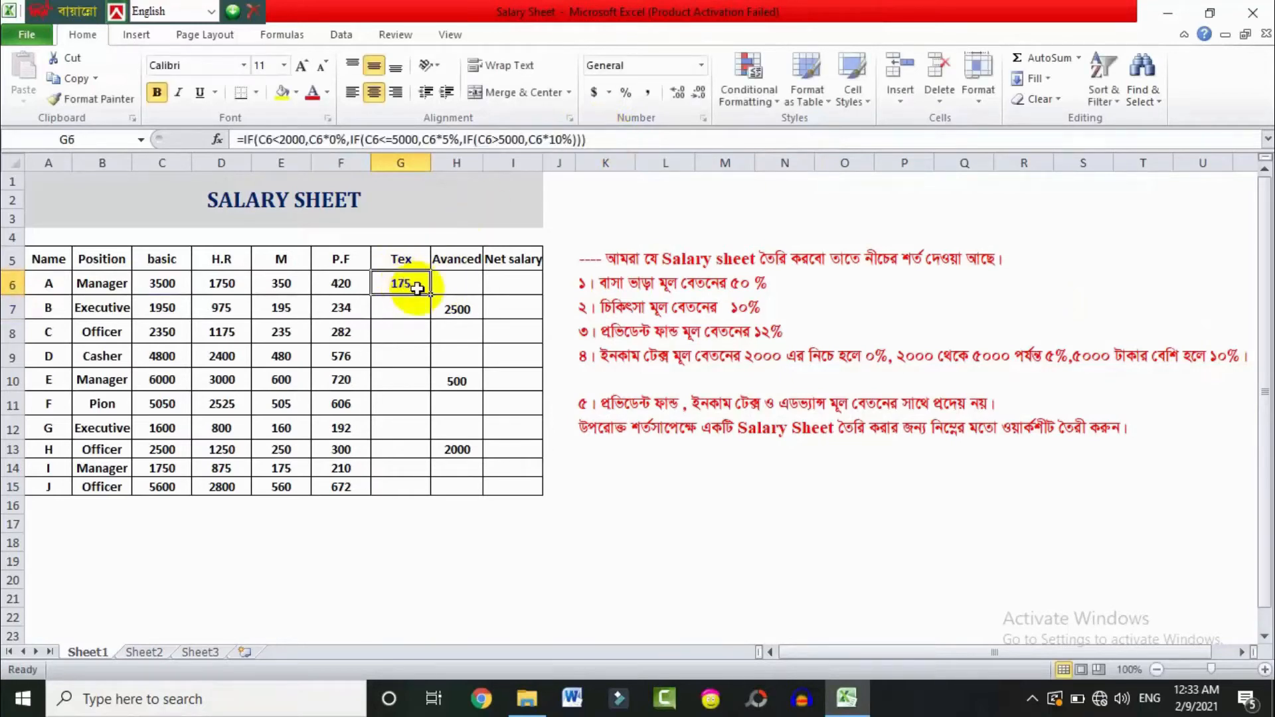
drag(429, 296, 426, 499)
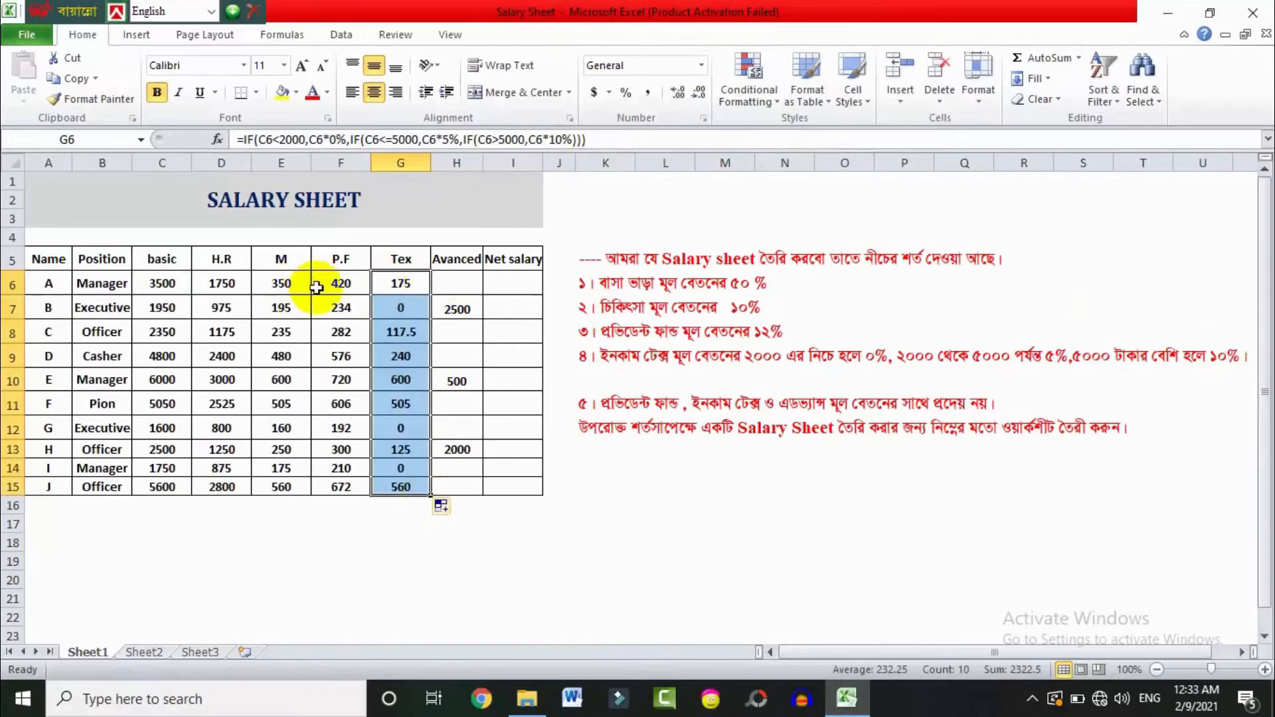
Review the Tex formulas in G6, G7, G12 and G14 and the Avanced entries in H7, H10 and H13.
click(400, 282)
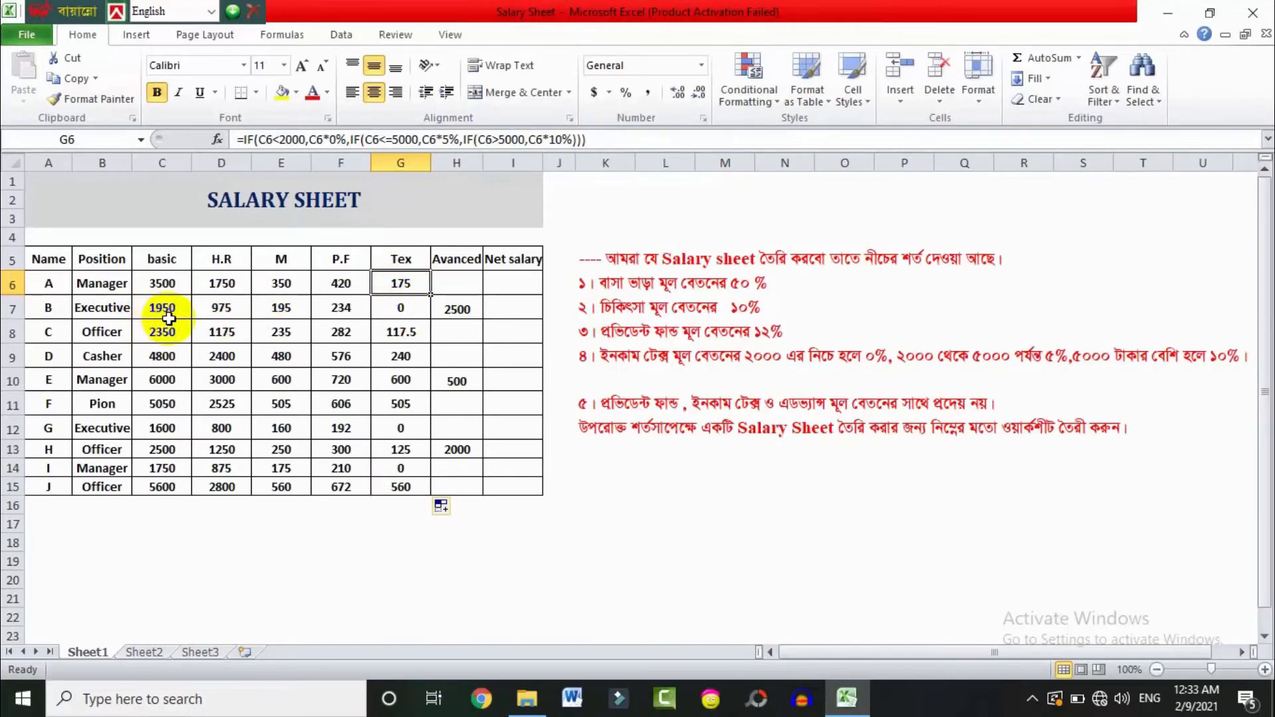
click(400, 312)
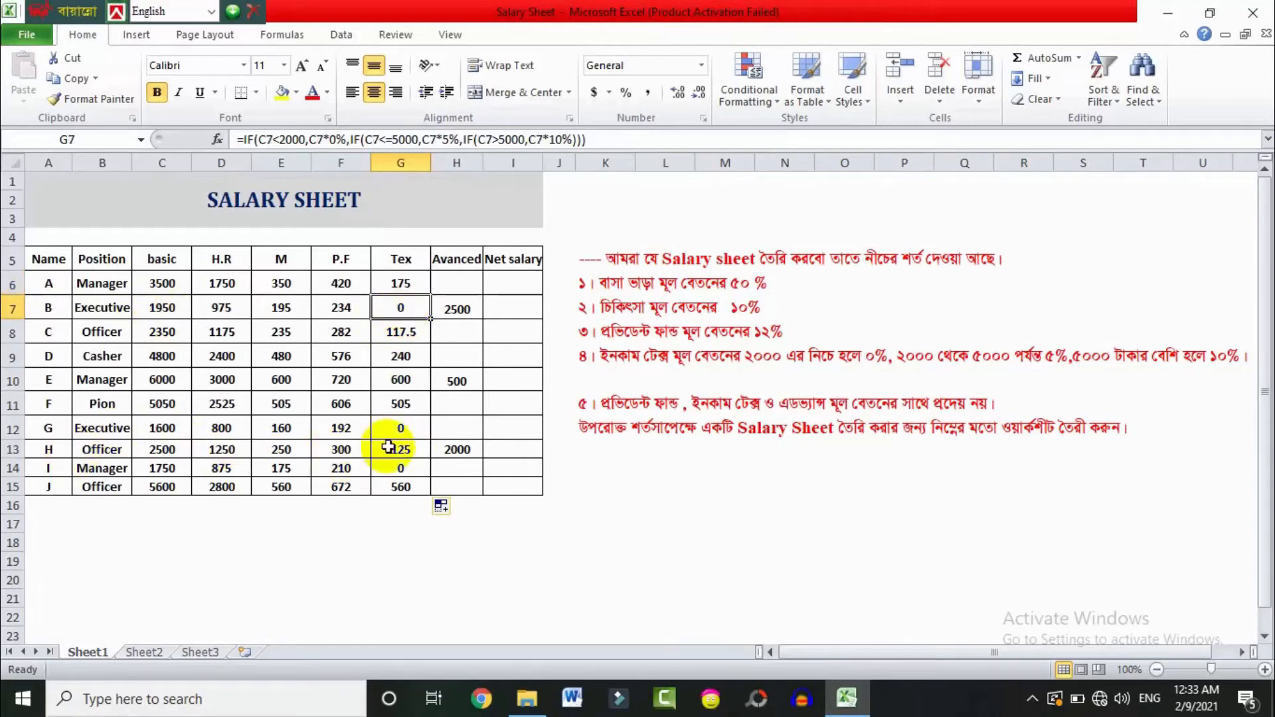
click(400, 428)
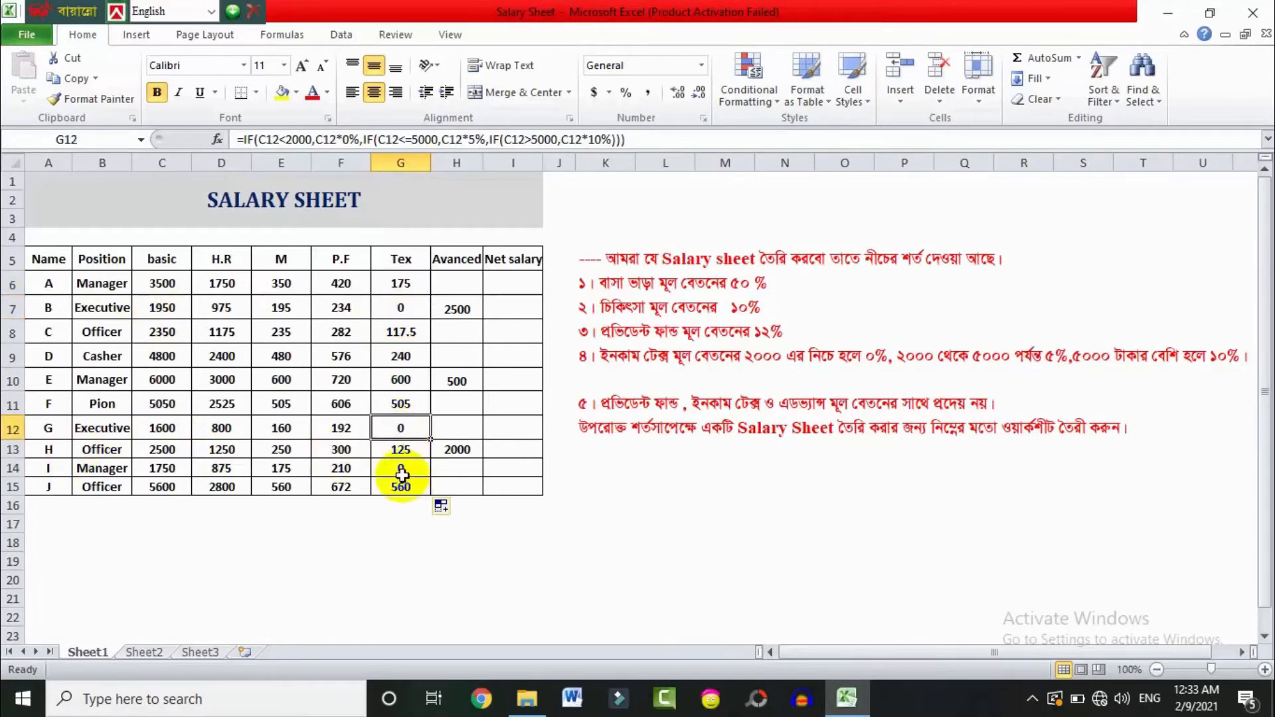
click(405, 466)
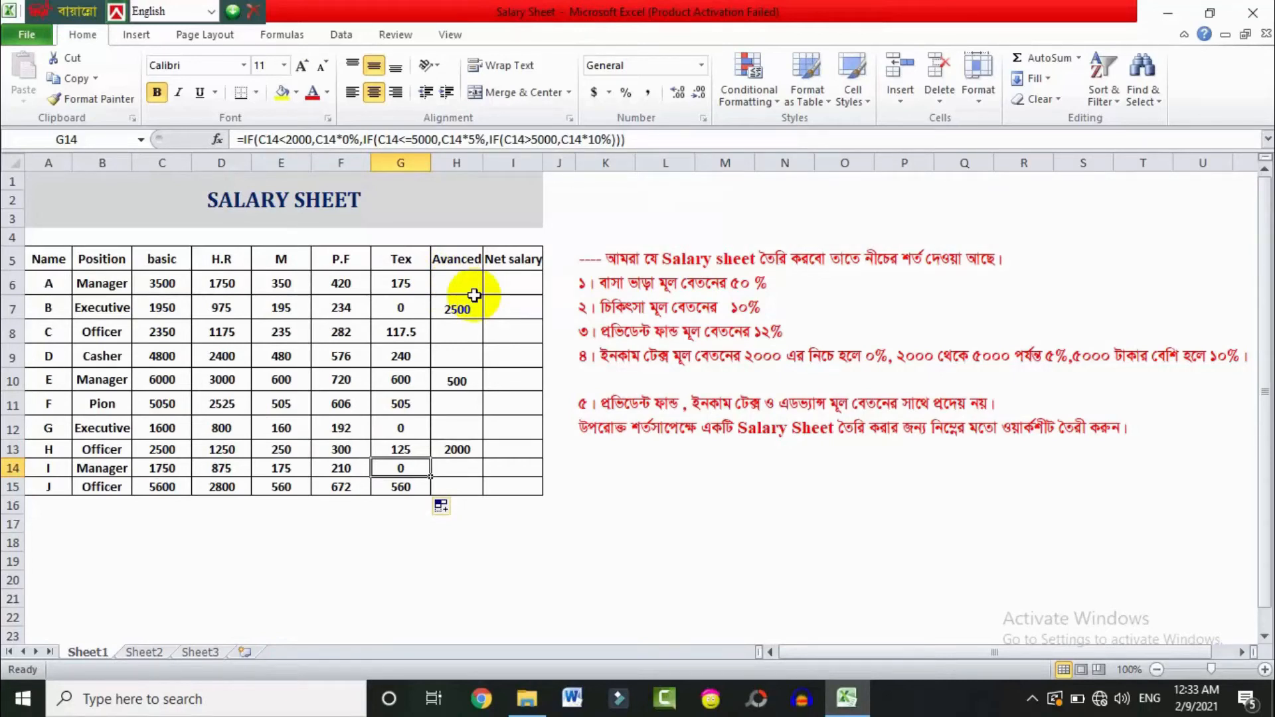
click(457, 308)
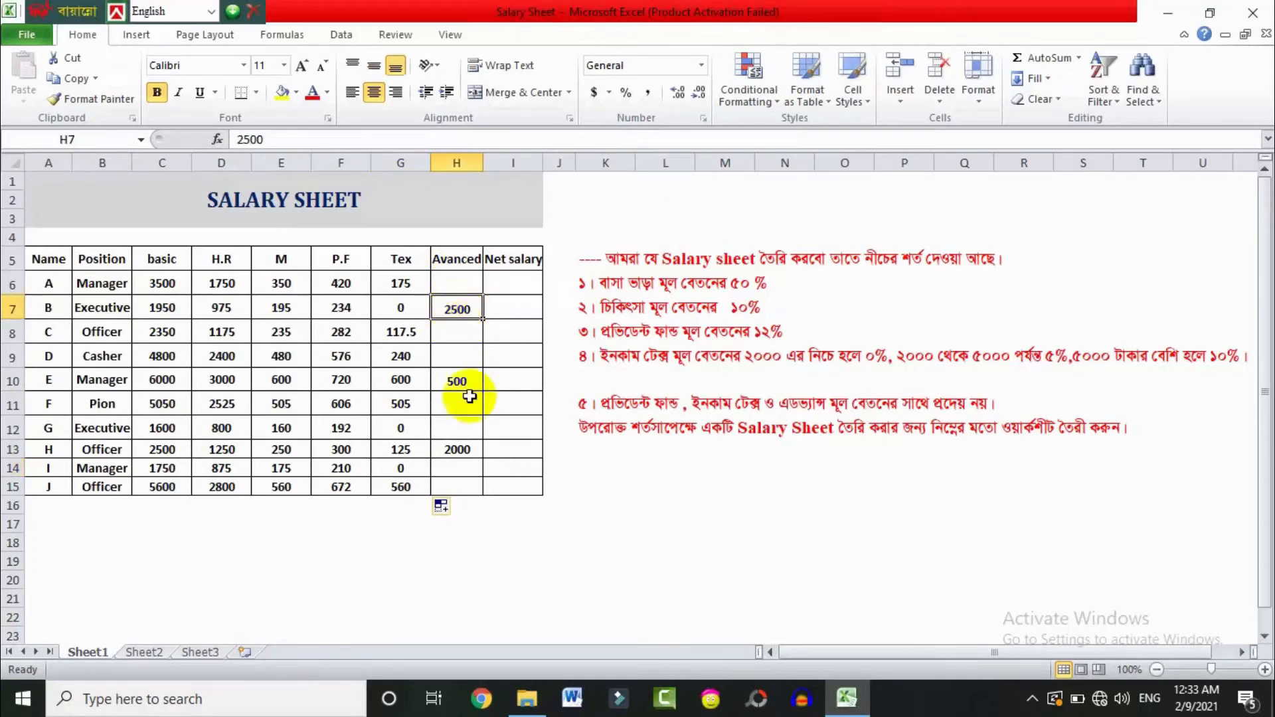
click(456, 380)
click(457, 450)
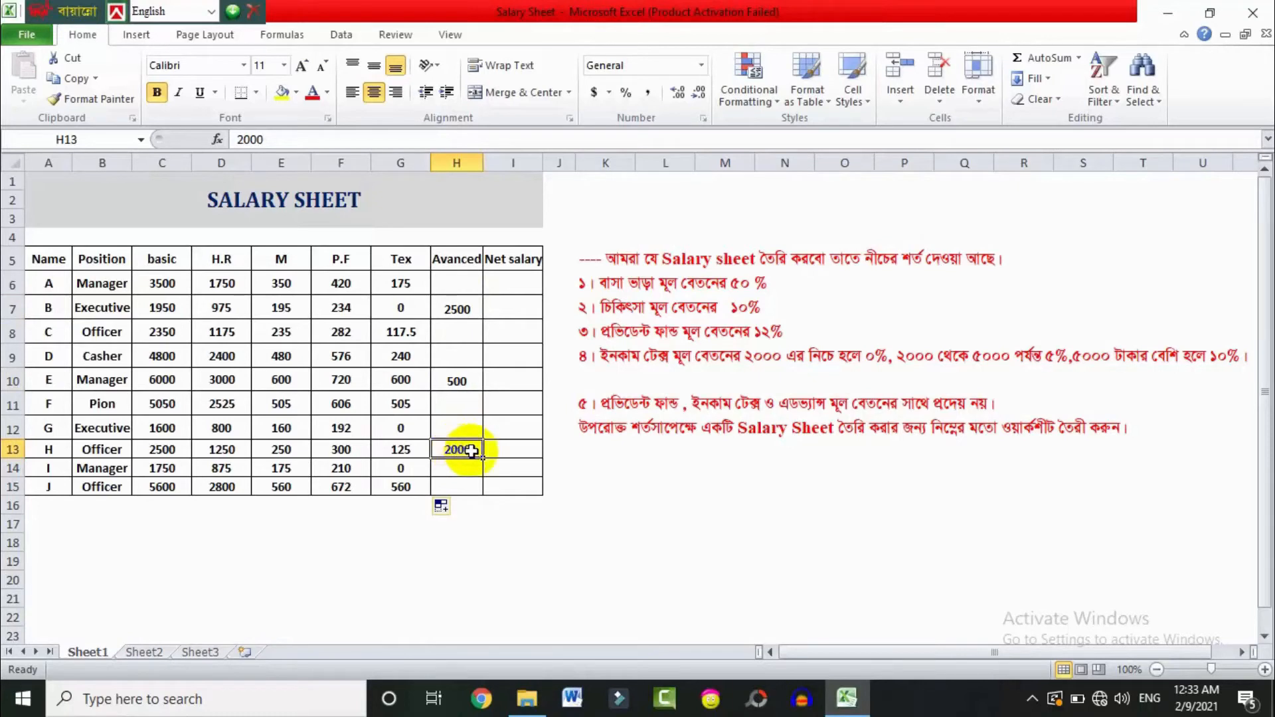
click(461, 379)
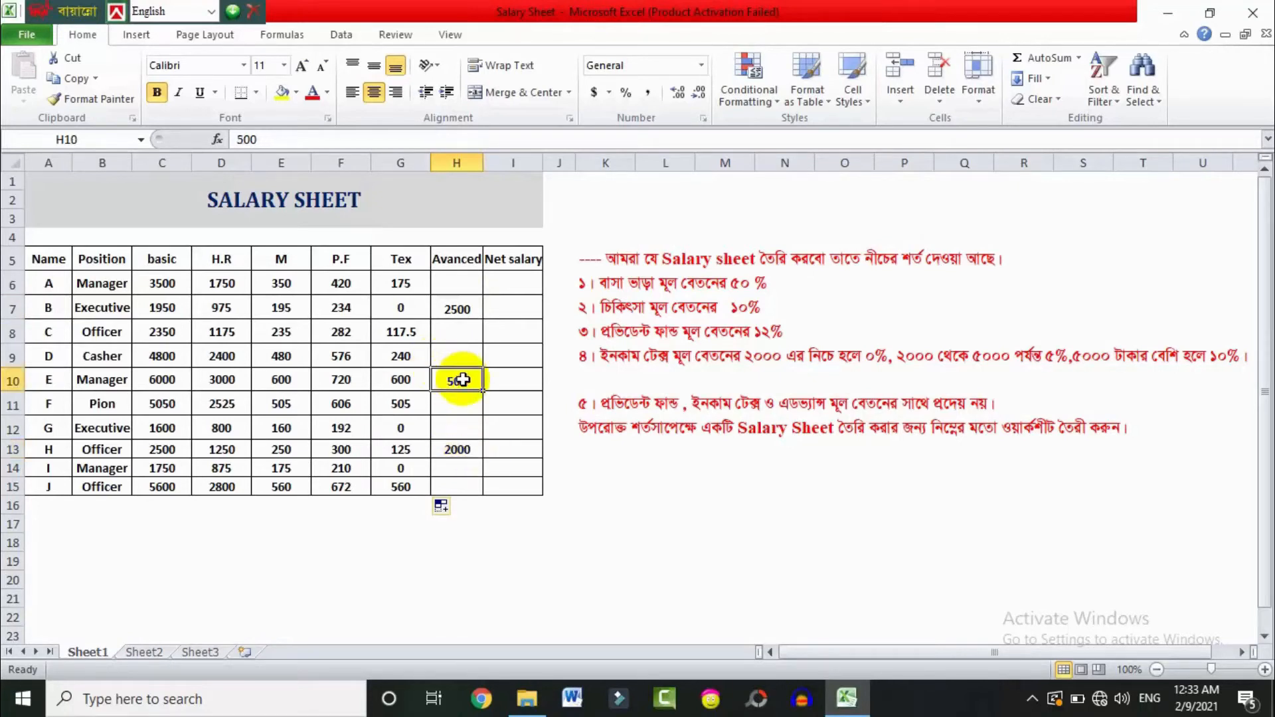
click(456, 309)
Begin the Net salary formula in I6 with a SUM that adds basic, H.R and M as C6+D6+E6.
click(510, 288)
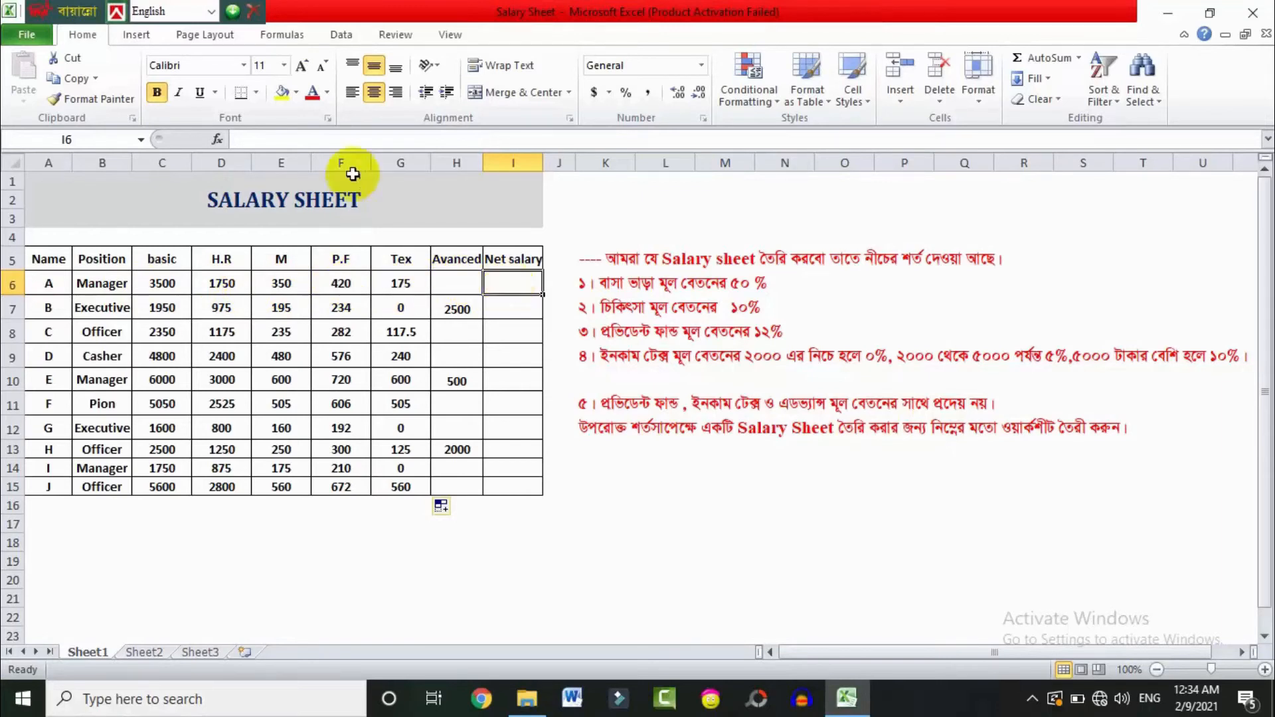
click(272, 140)
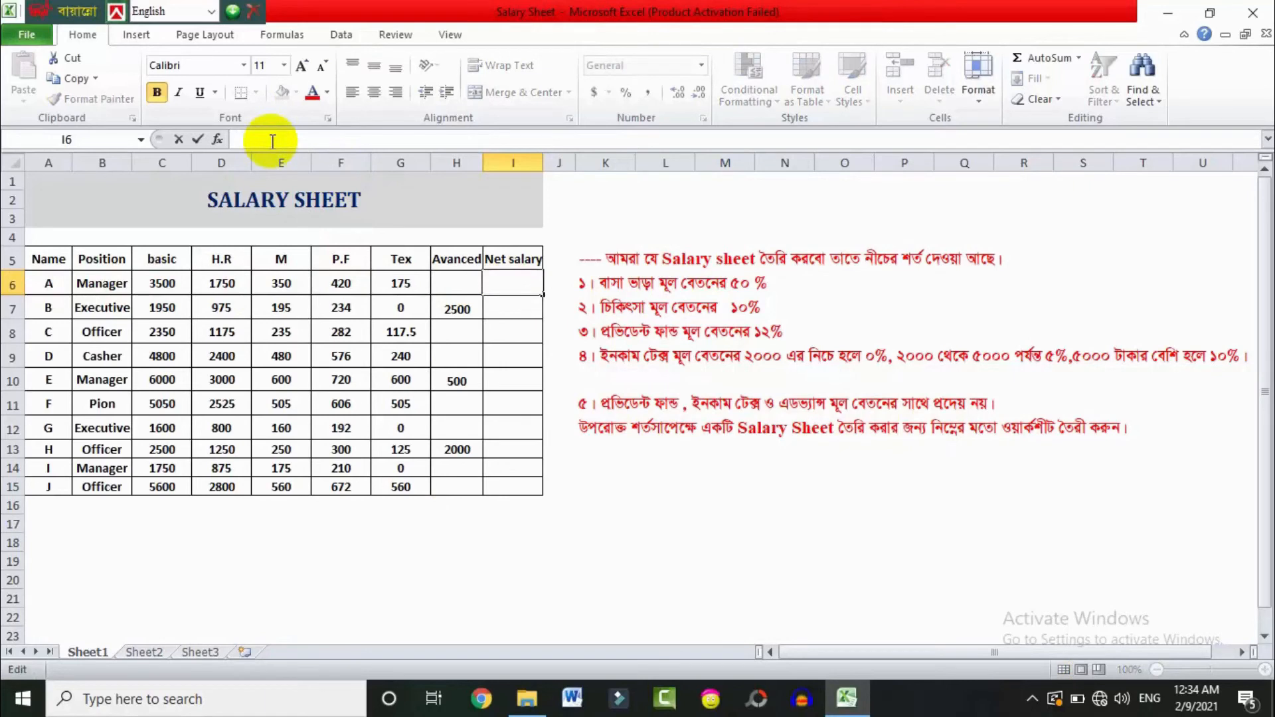
text(=sum)
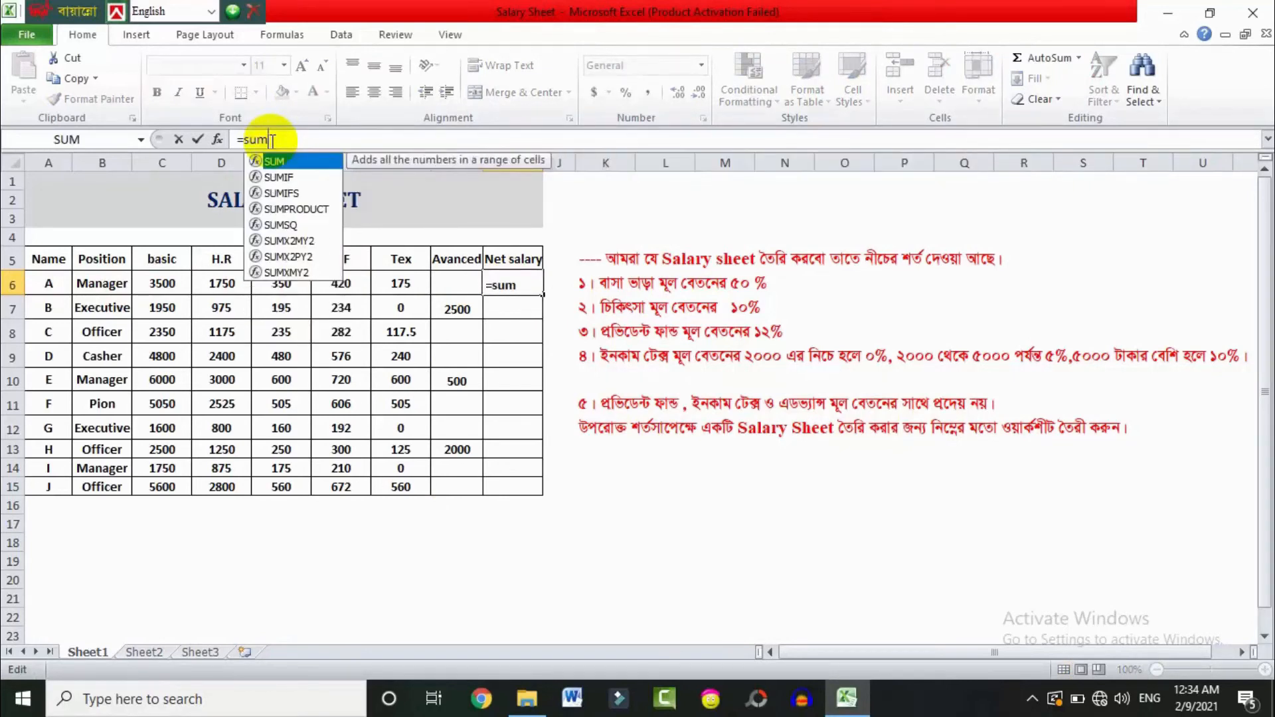
key(Tab)
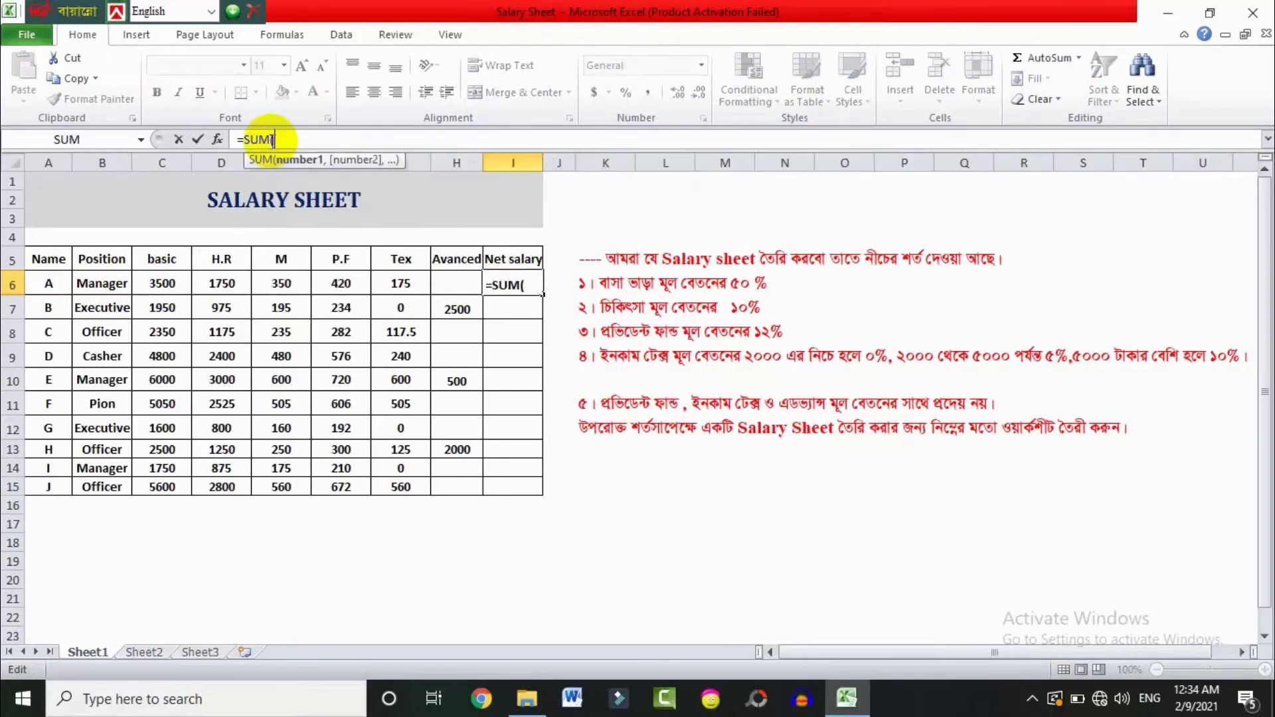
click(164, 283)
text(+)
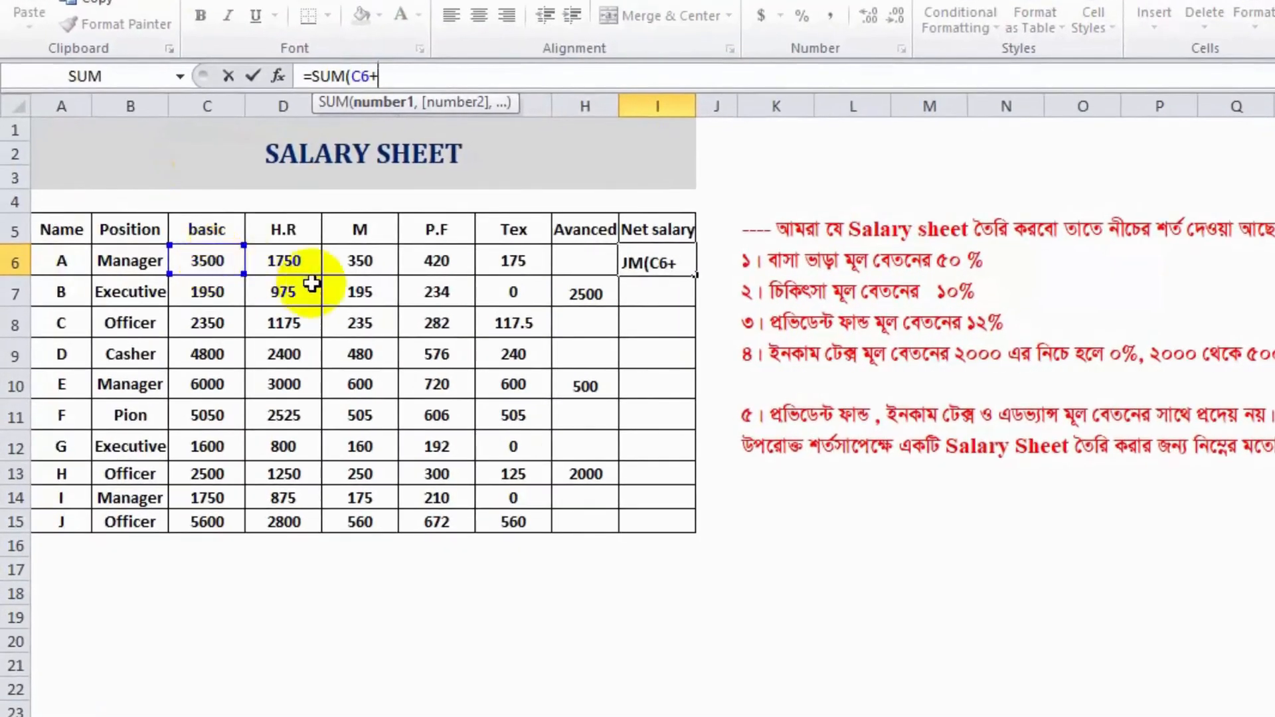
click(285, 260)
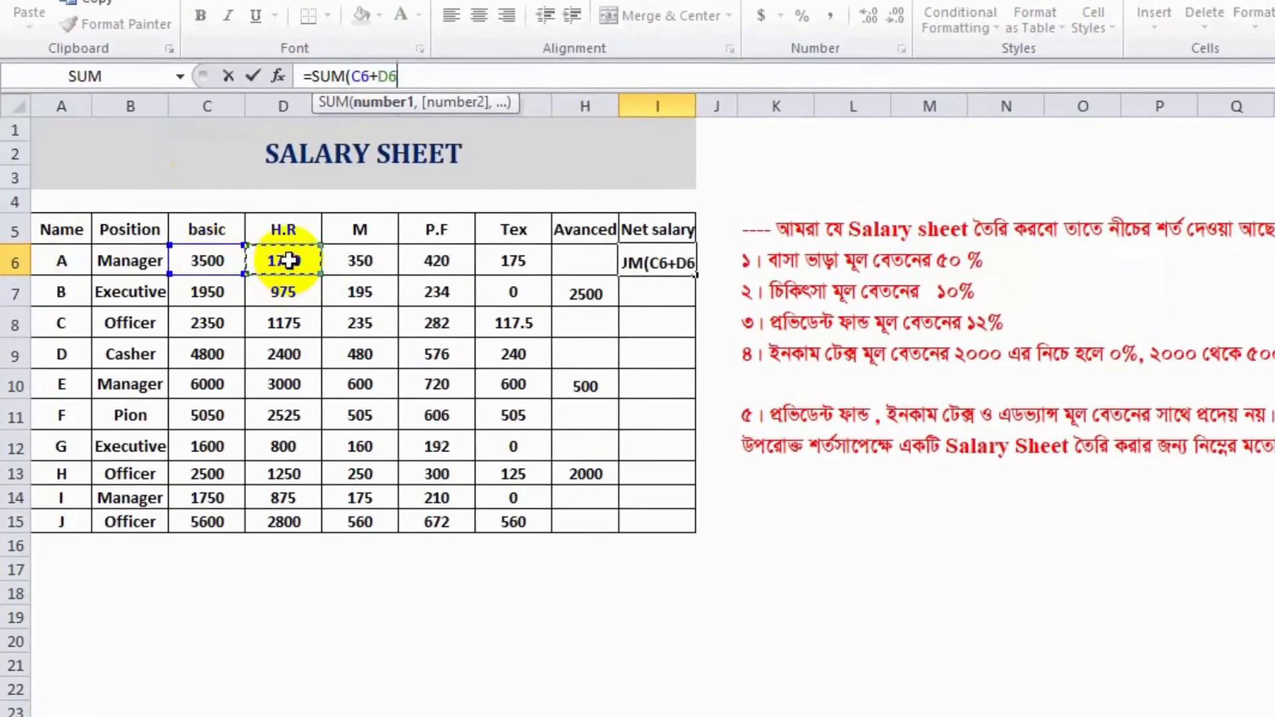
text(+)
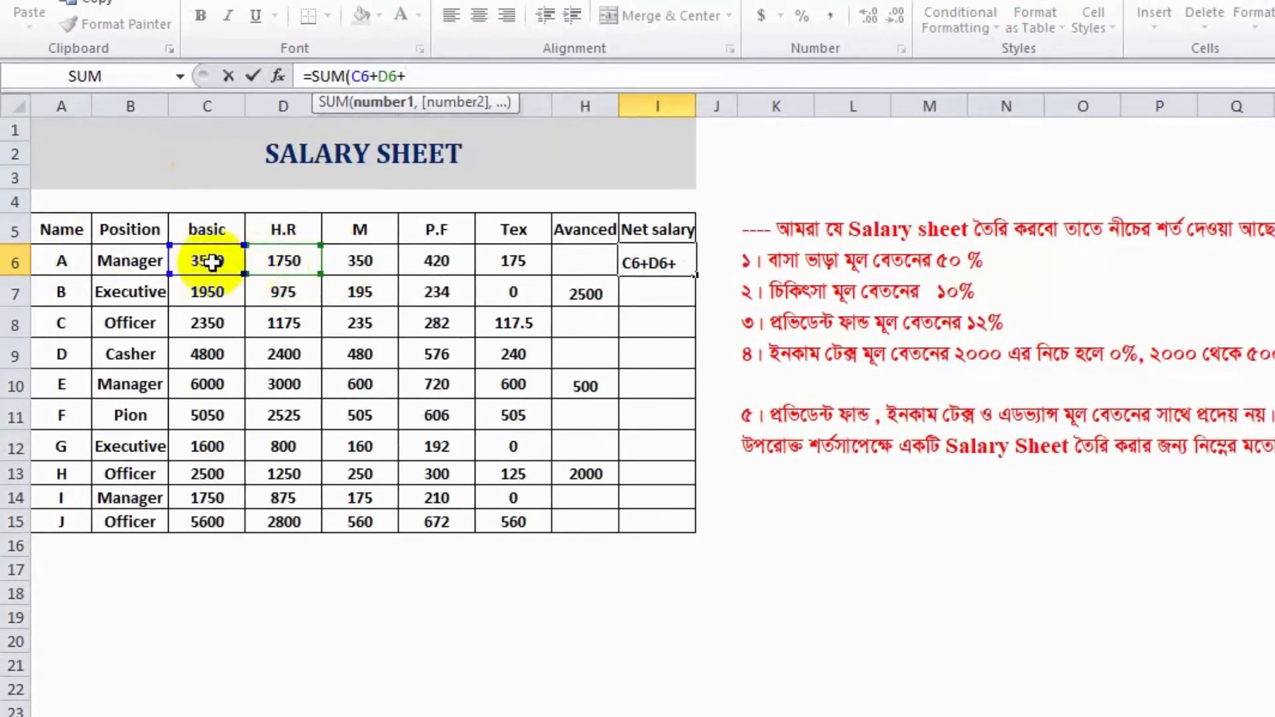
click(357, 261)
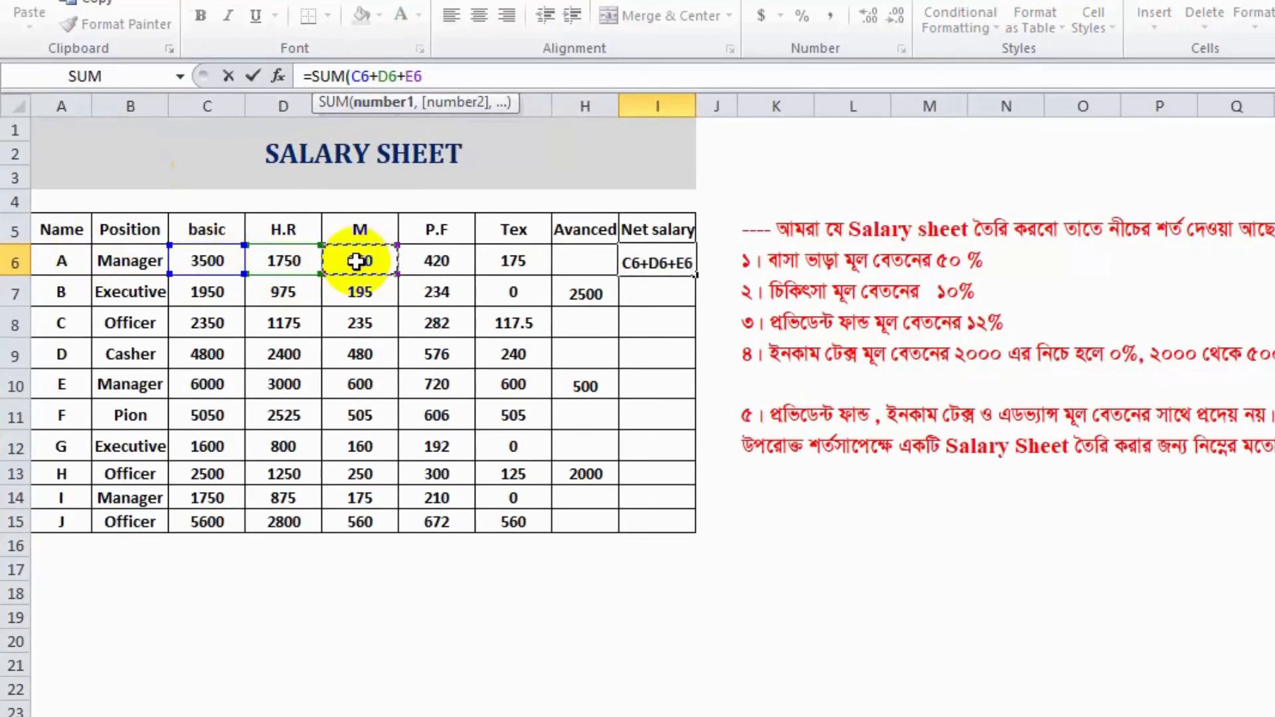
Complete the I6 formula by subtracting the deductions with -SUM(F6+G6+H6) and enter it.
text()-s)
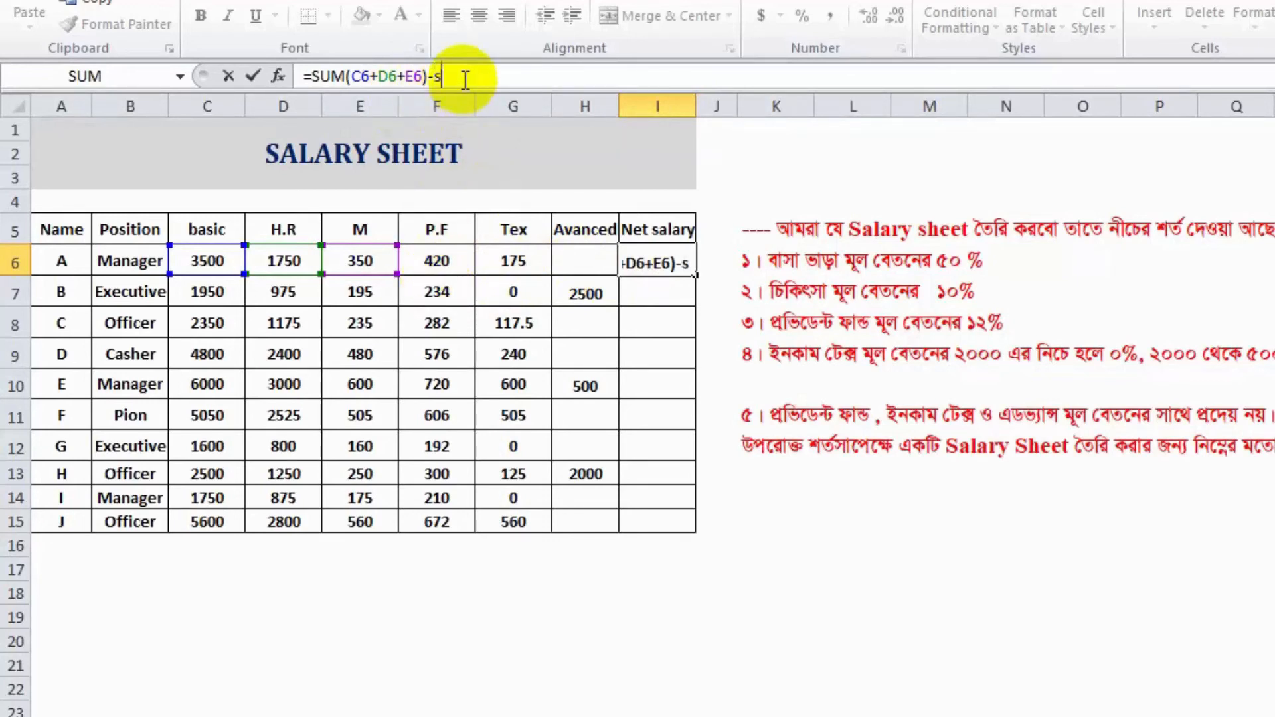
text(um()
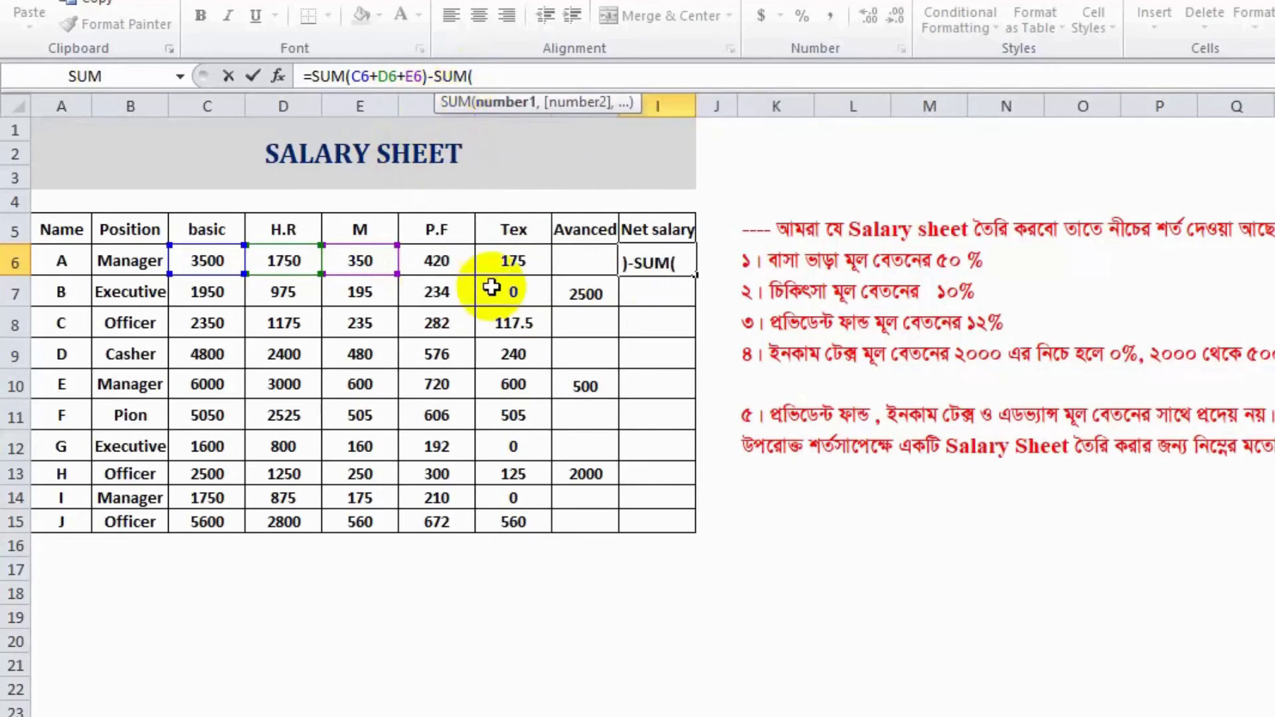
click(437, 261)
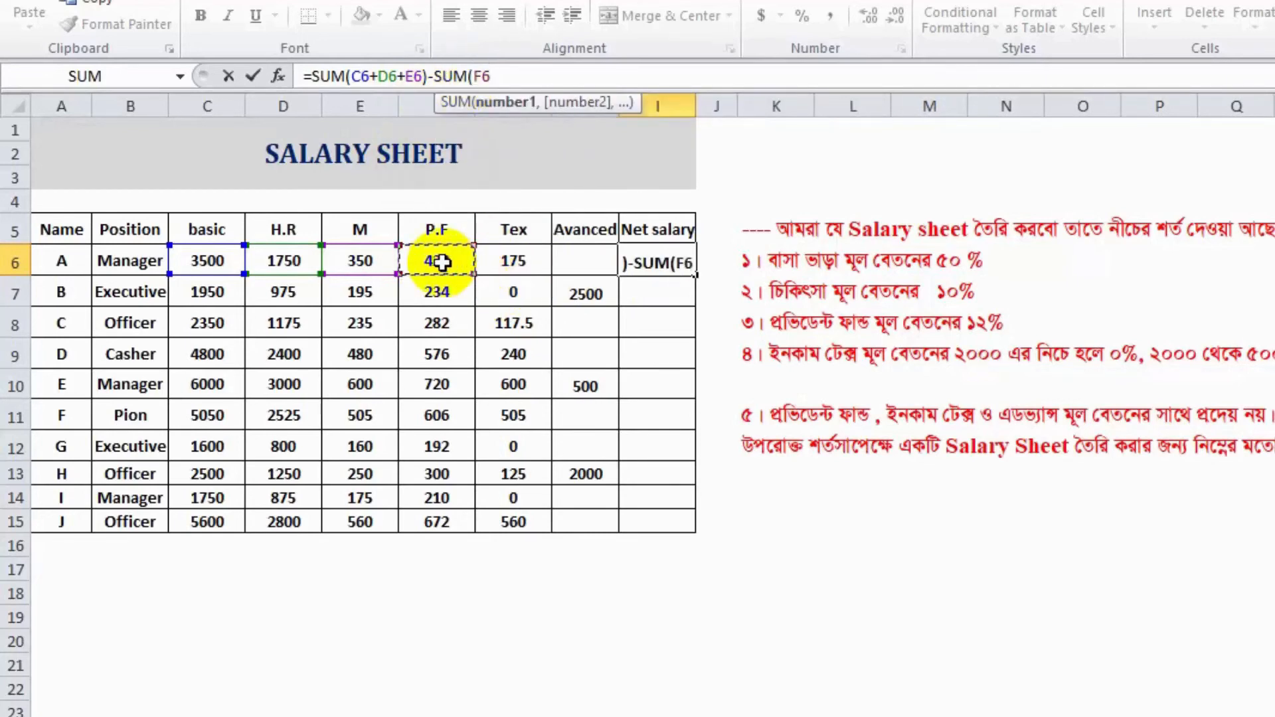
text(+)
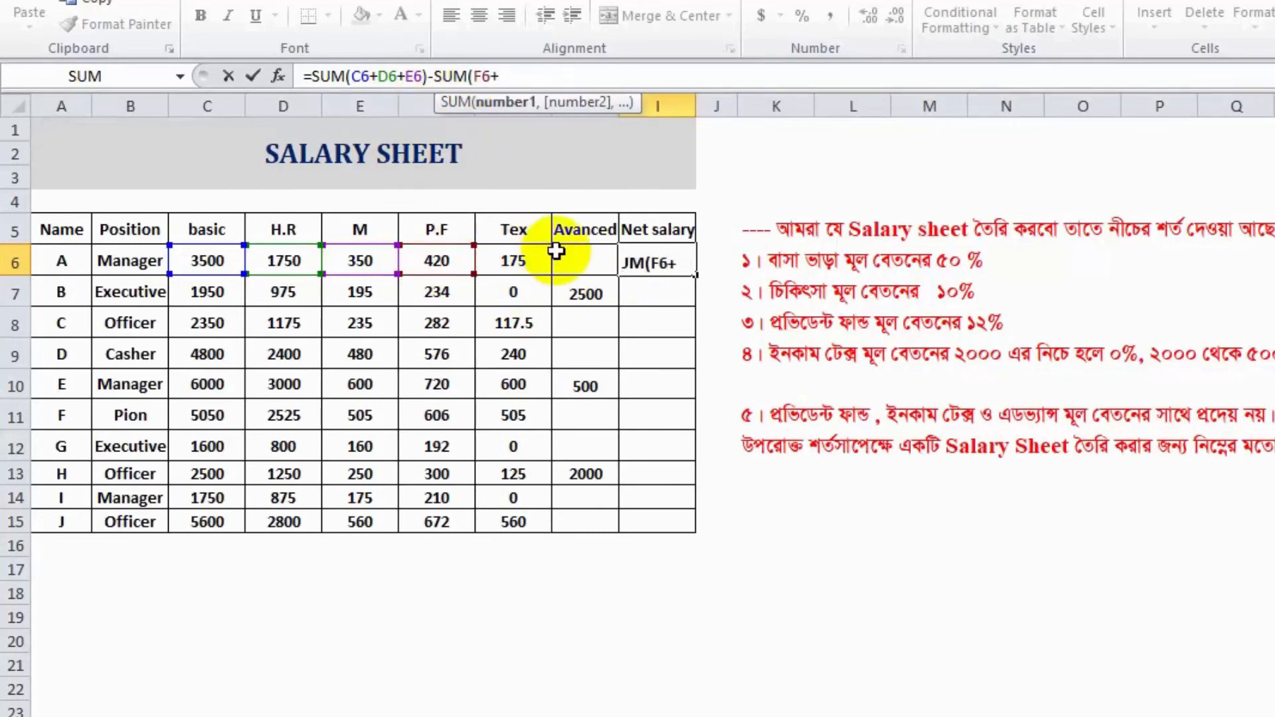
click(520, 258)
text(_)
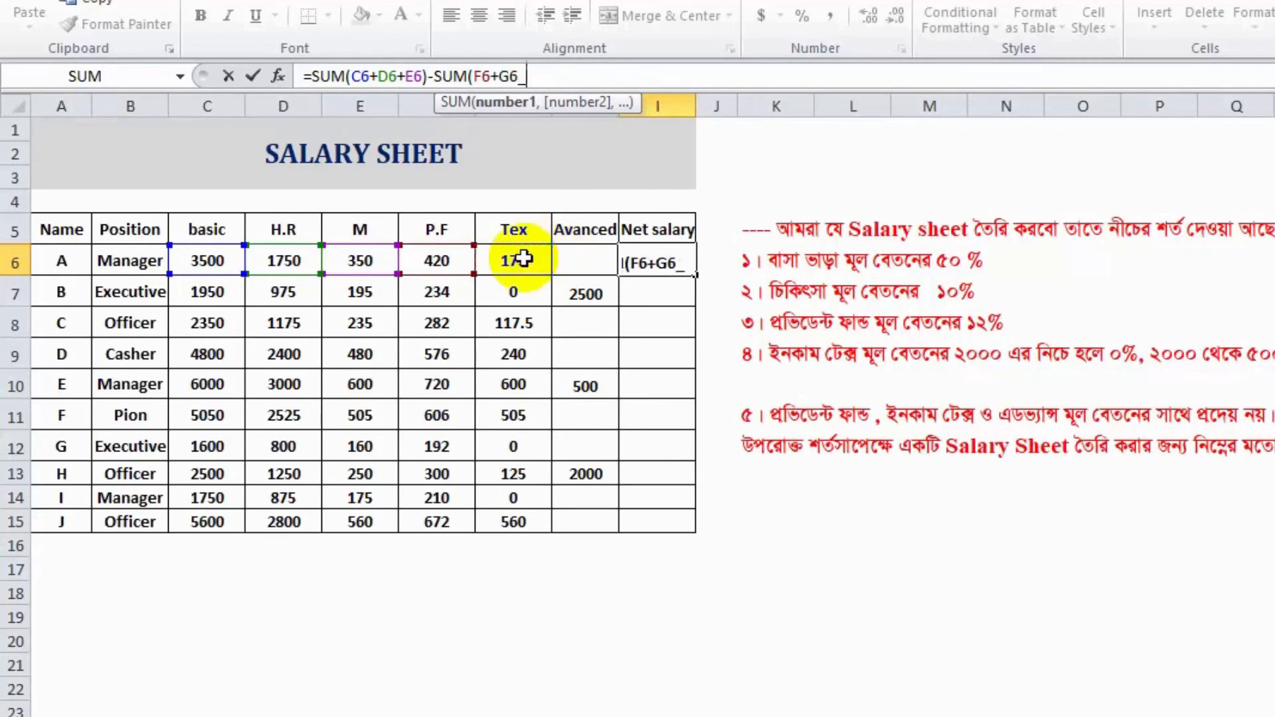
key(BackSpace)
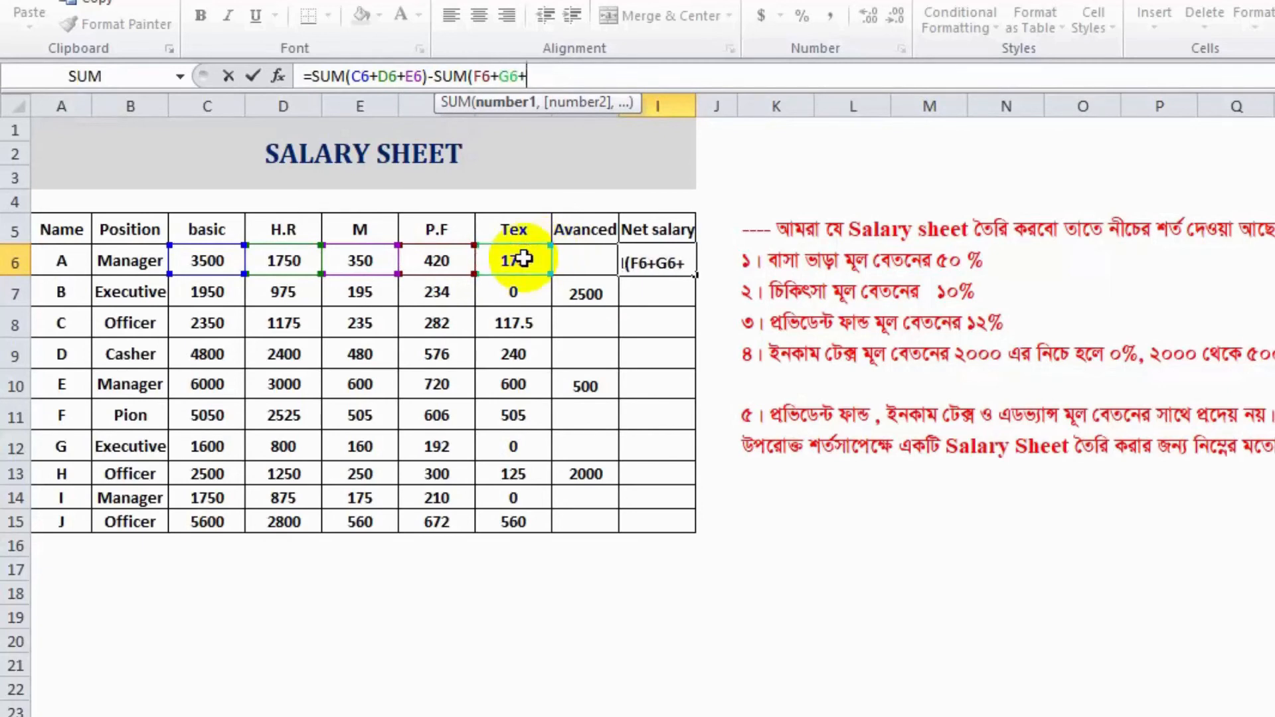
click(583, 262)
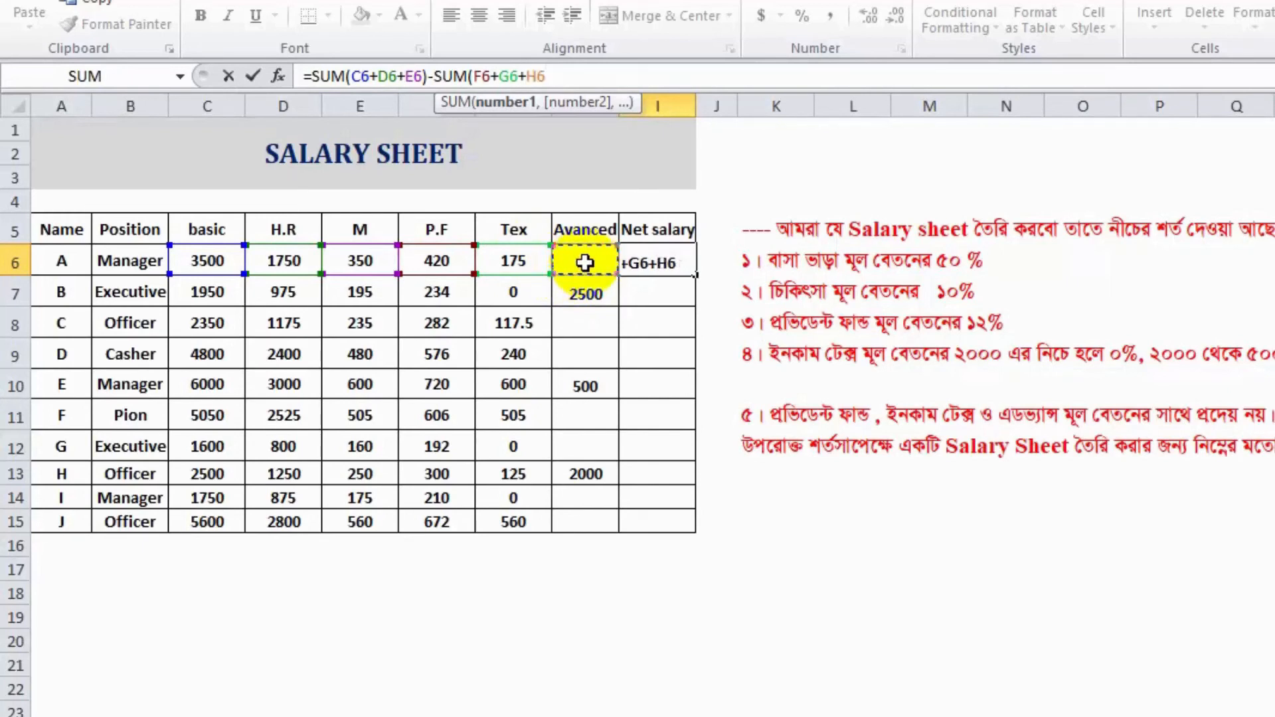
text())
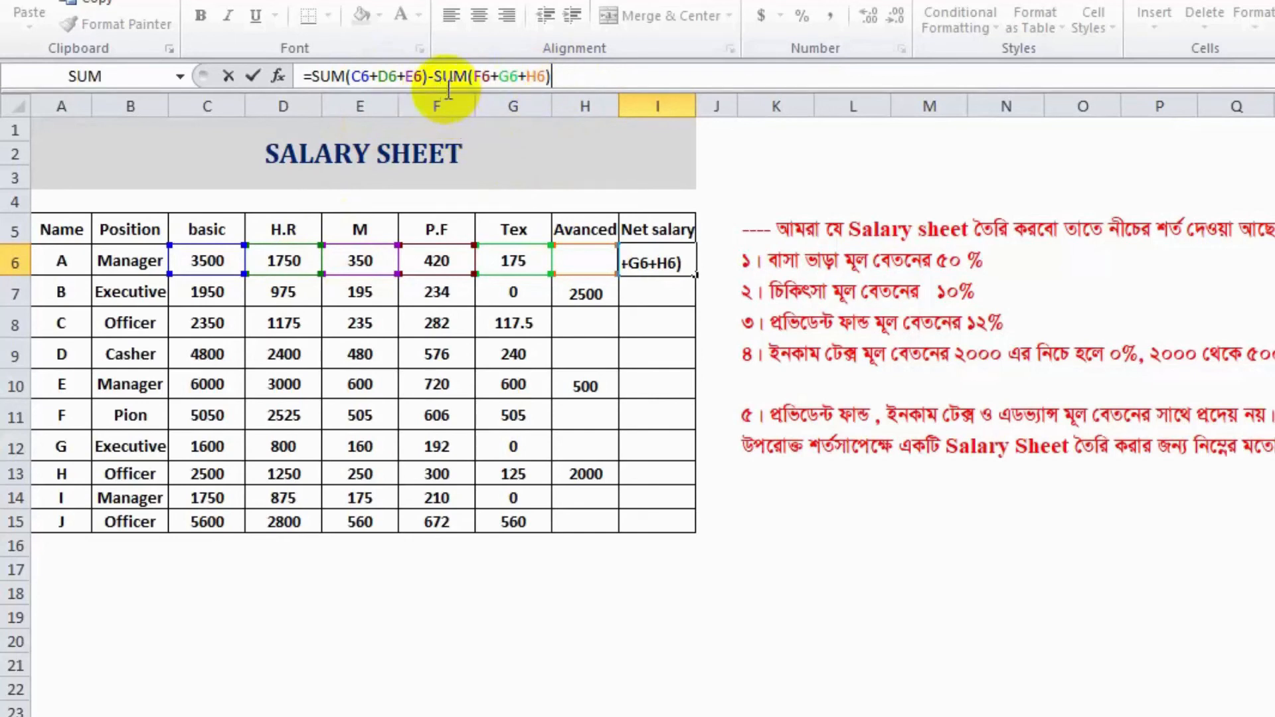
key(Return)
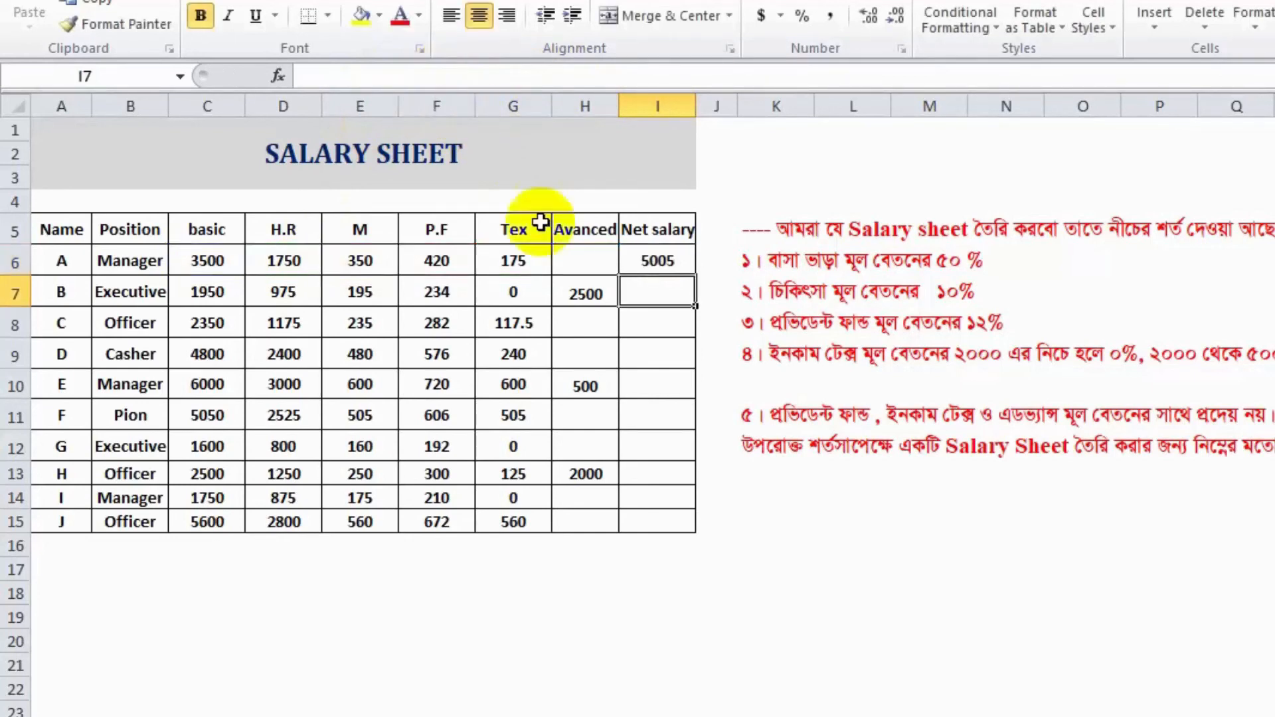
Fill the Net salary formula from I6 down to I15.
click(664, 260)
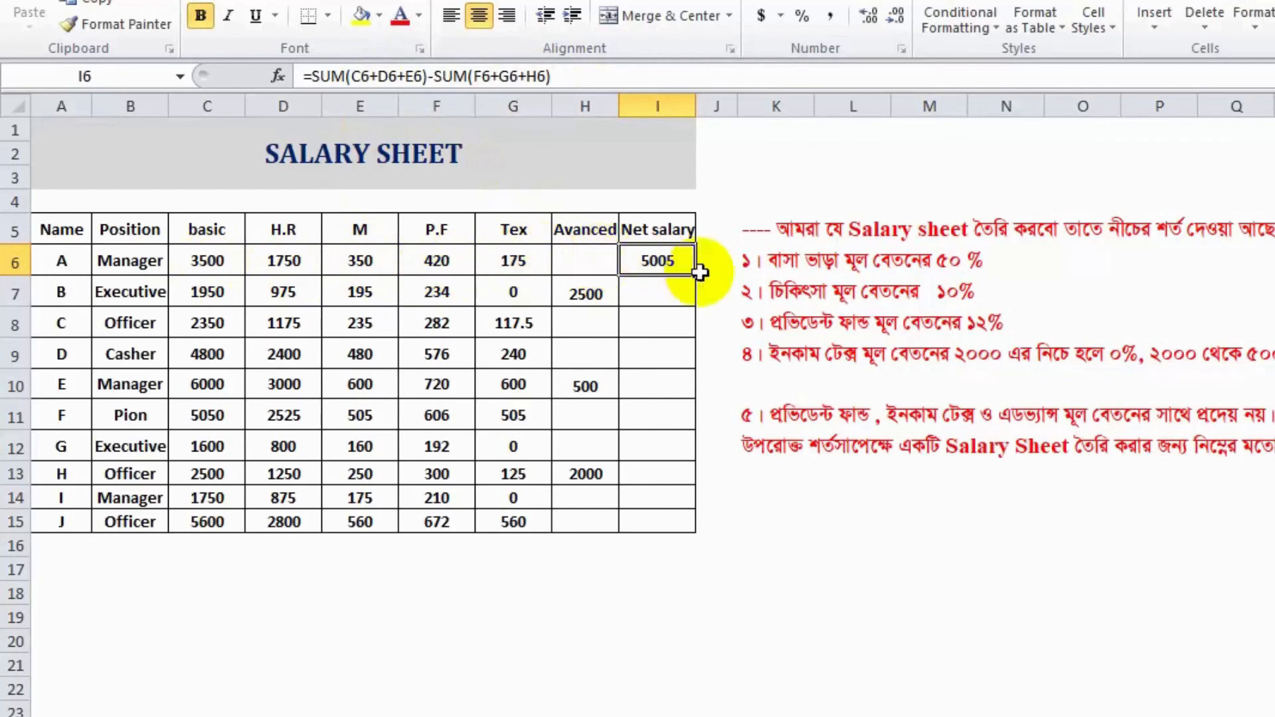
drag(697, 276, 689, 524)
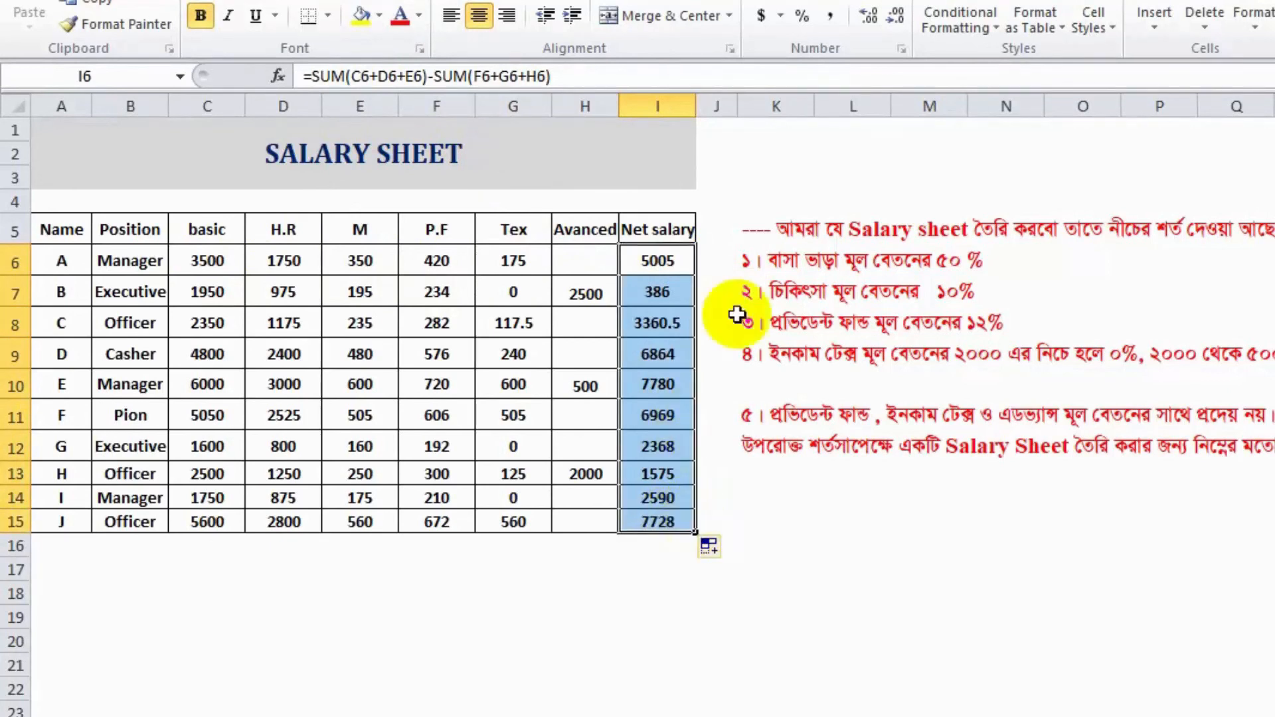
click(797, 523)
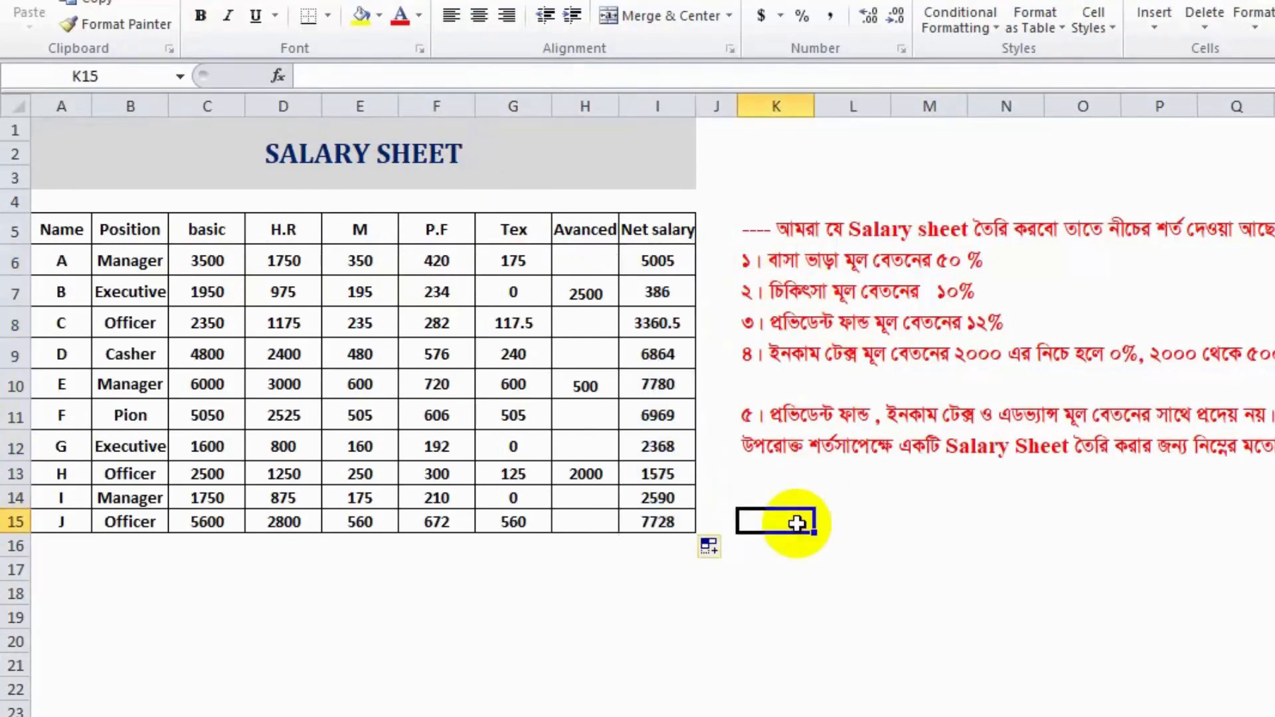